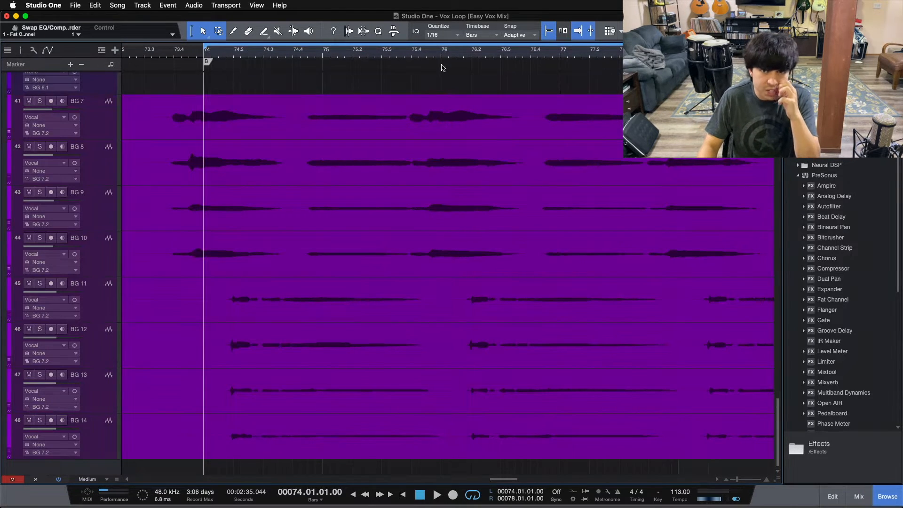
Place the playhead at bar 73 and select the background vocal tracks BG 7 to BG 14 one after another.
{"action": "mouse_move", "coordinate": [442, 59]}
{"action": "left_mouse_down"}
{"action": "mouse_move", "coordinate": [352, 58]}
{"action": "mouse_move", "coordinate": [341, 44]}
{"action": "left_mouse_up"}
{"action": "left_click", "coordinate": [209, 50]}
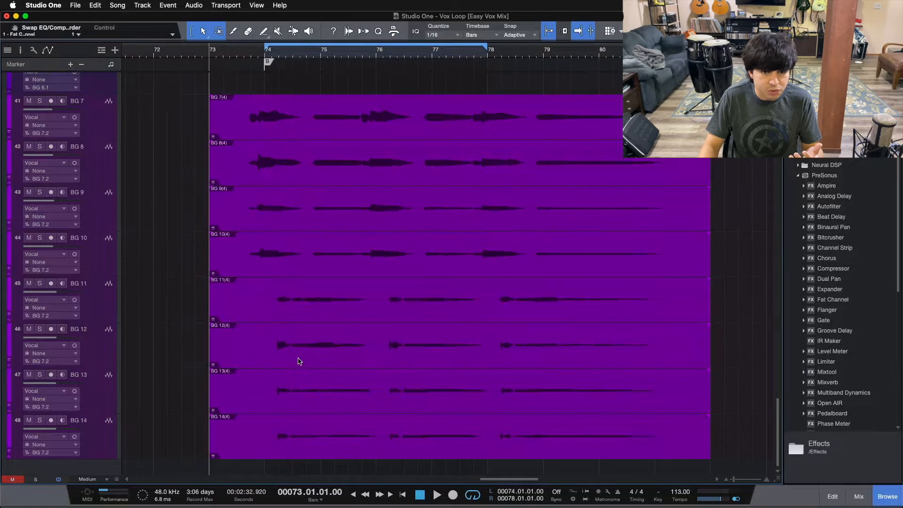
{"action": "left_click", "coordinate": [100, 110]}
{"action": "left_click", "coordinate": [102, 148]}
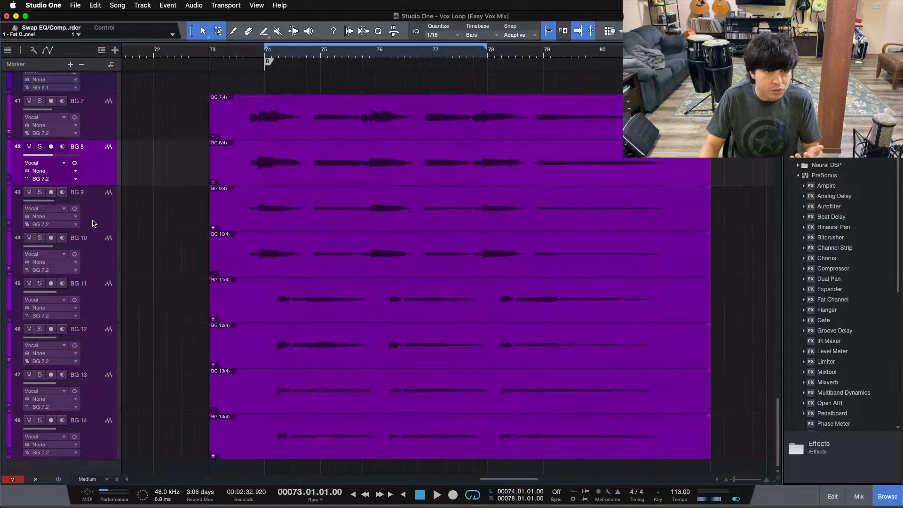
{"action": "left_click", "coordinate": [91, 216]}
{"action": "left_click", "coordinate": [103, 255]}
{"action": "left_click", "coordinate": [101, 315]}
{"action": "left_click", "coordinate": [102, 341]}
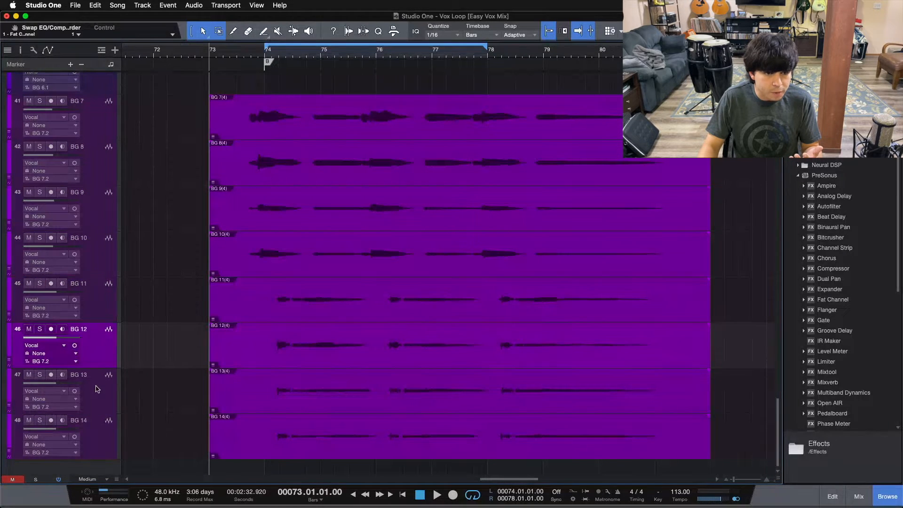
{"action": "left_click", "coordinate": [98, 389]}
{"action": "left_click", "coordinate": [78, 447]}
{"action": "left_click", "coordinate": [99, 390]}
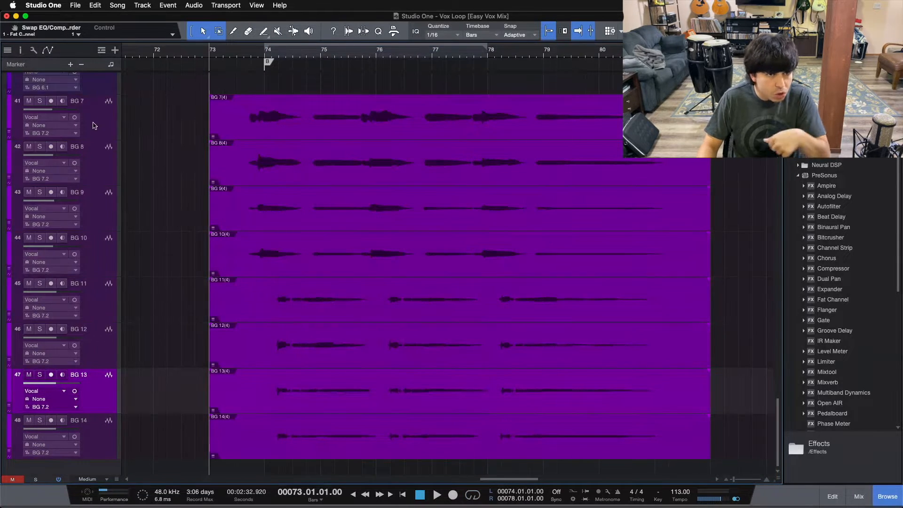
Play the full mix from bar 73 with the mixer shown and the BridgeBGVs channel's inserts collapsed.
{"action": "key", "text": "F3"}
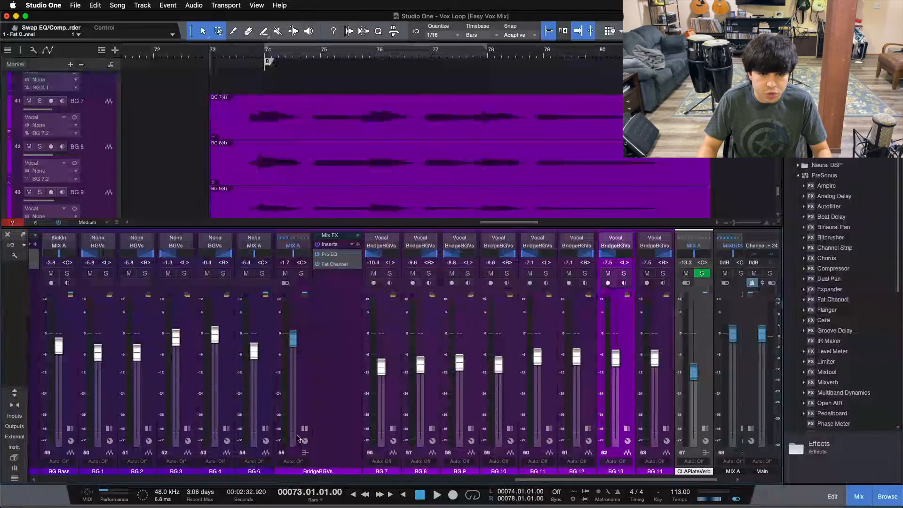
{"action": "left_click", "coordinate": [304, 429]}
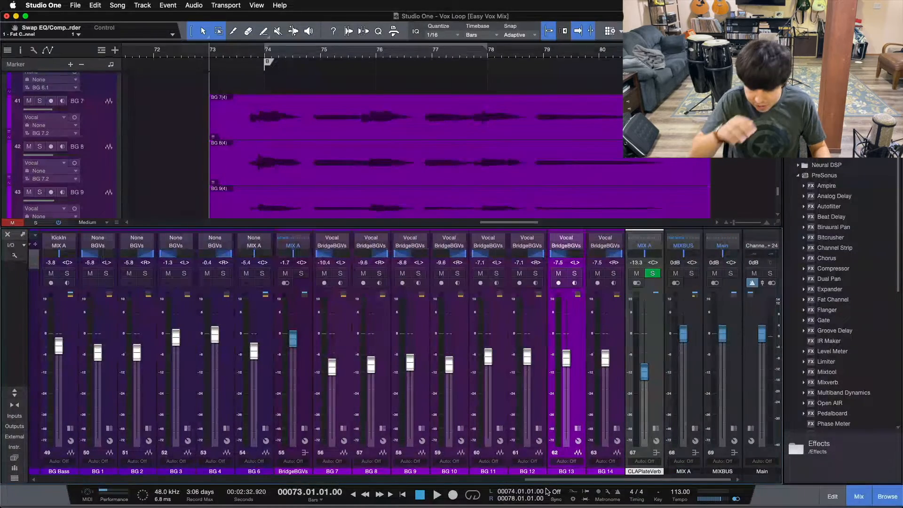
{"action": "key", "text": "space"}
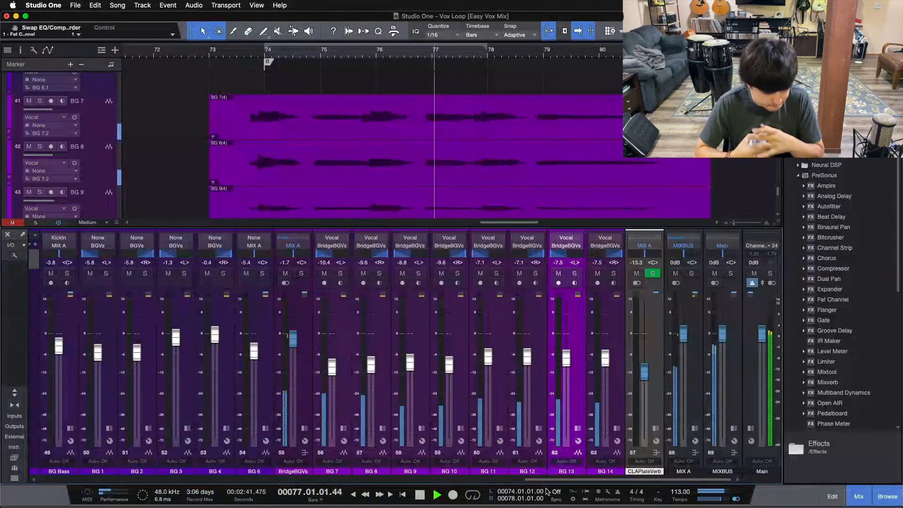
{"action": "key", "text": "F3"}
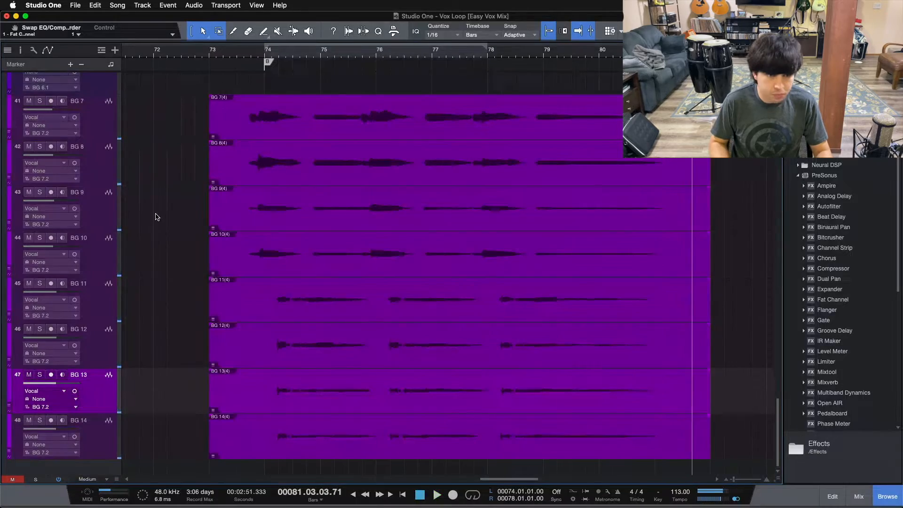
Solo the BridgeBGVs bus in the mixer and listen to it on its own.
{"action": "key", "text": "F3"}
{"action": "left_click", "coordinate": [301, 275]}
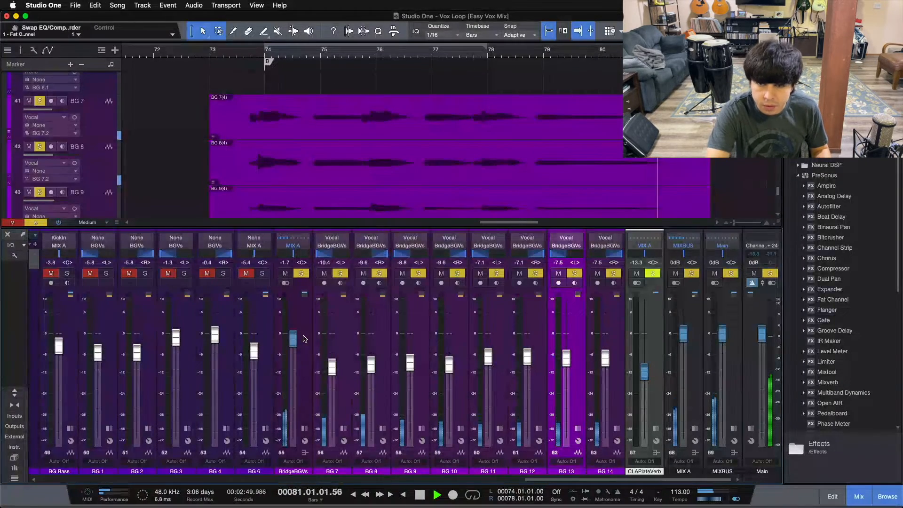
{"action": "key", "text": "space"}
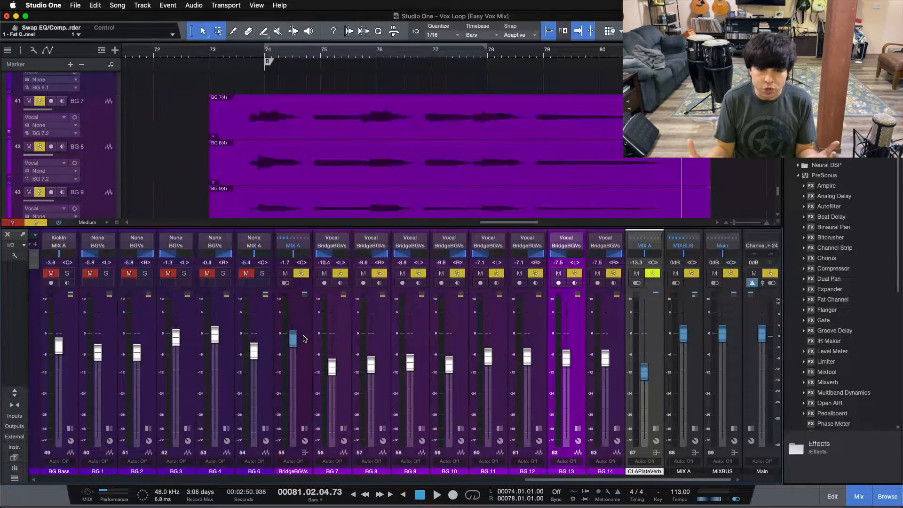
Open the Pro EQ on the BridgeBGVs bus and turn off its LMF and HMF bands.
{"action": "left_click", "coordinate": [303, 339]}
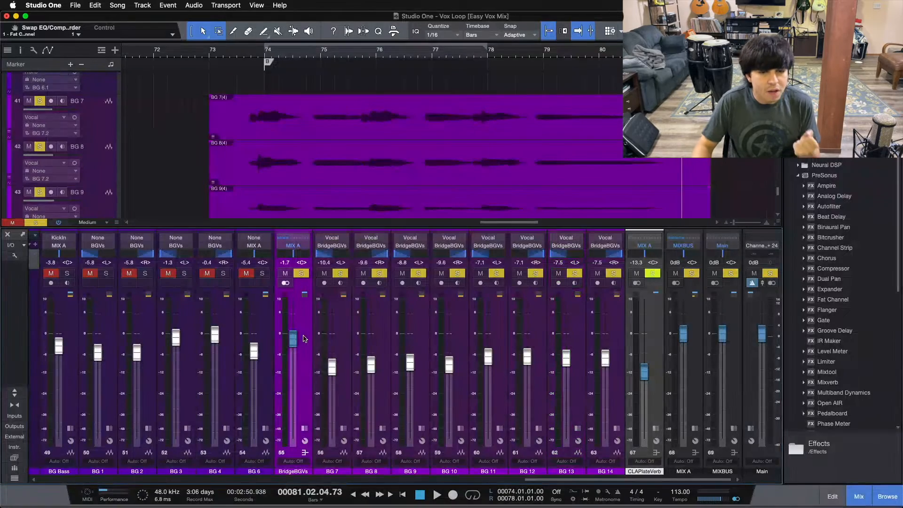
{"action": "left_click", "coordinate": [305, 429]}
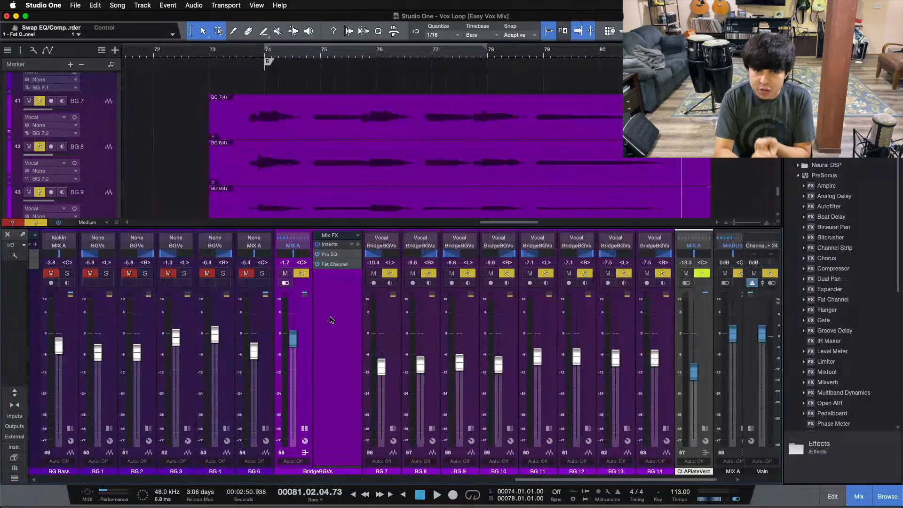
{"action": "left_click", "coordinate": [331, 255]}
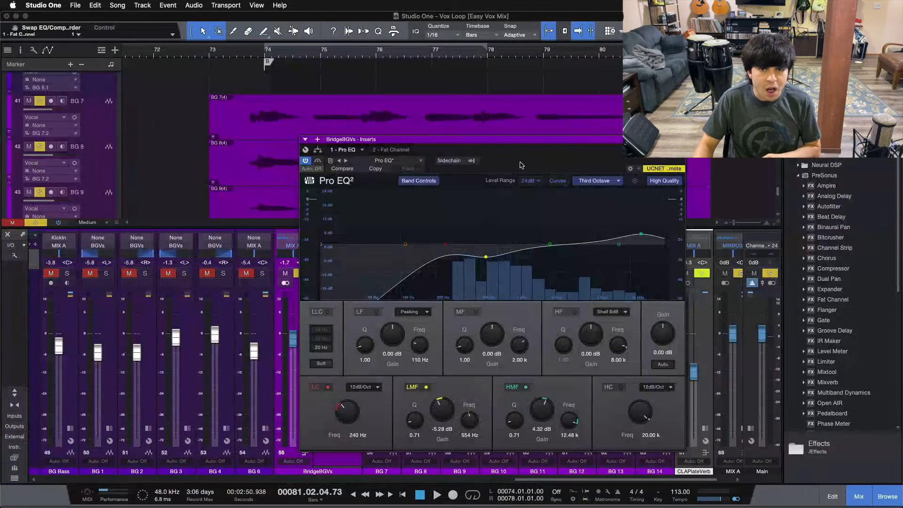
{"action": "double_click", "coordinate": [486, 257]}
{"action": "left_click", "coordinate": [522, 387]}
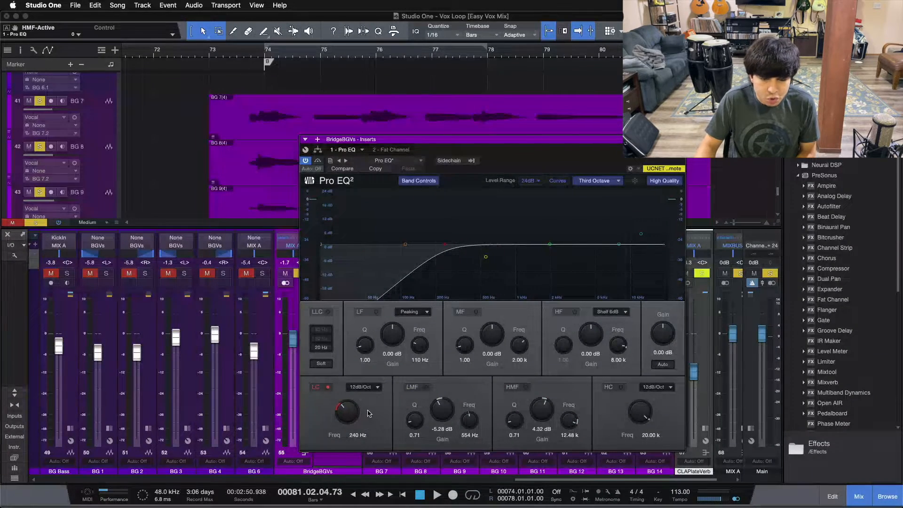
{"action": "left_click_drag", "start_coordinate": [515, 151], "coordinate": [543, 156]}
Loop bars 74 to 78 and play them from the loop start with the EQ's low cut band off.
{"action": "key", "text": "KP_Divide"}
{"action": "key", "text": "KP_1"}
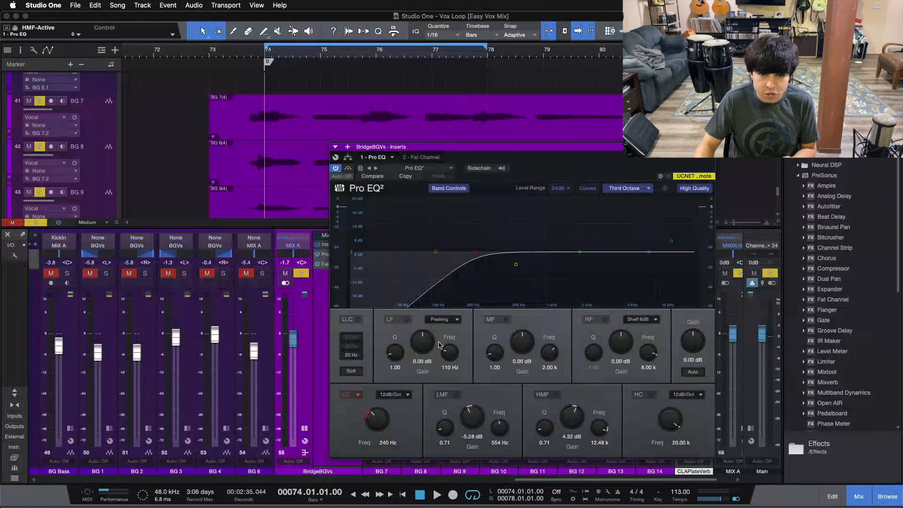
{"action": "left_click", "coordinate": [354, 396]}
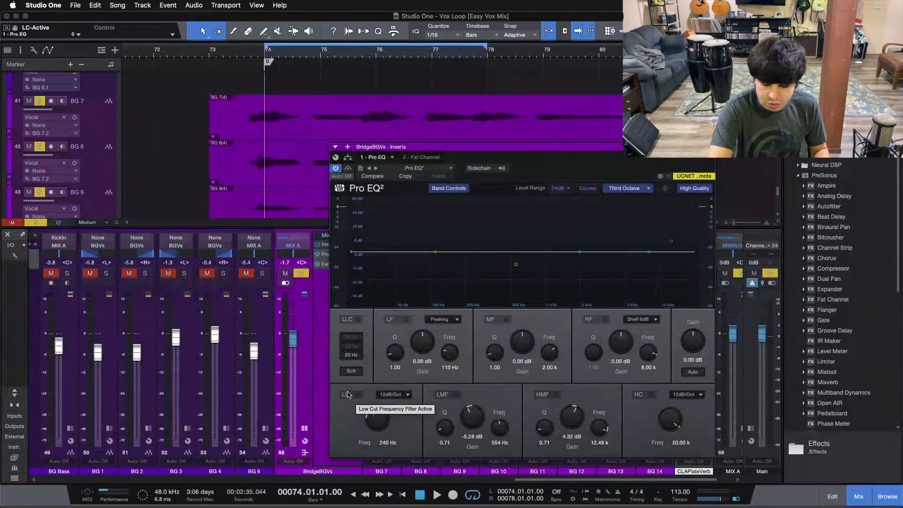
{"action": "key", "text": "space"}
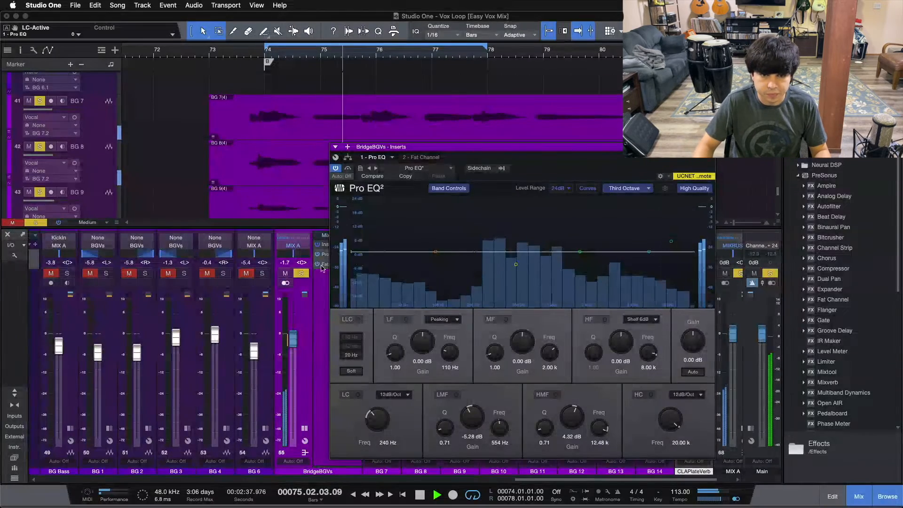
Compare the bus sound with the low cut band switched on and off, leaving the band on.
{"action": "left_click", "coordinate": [359, 395]}
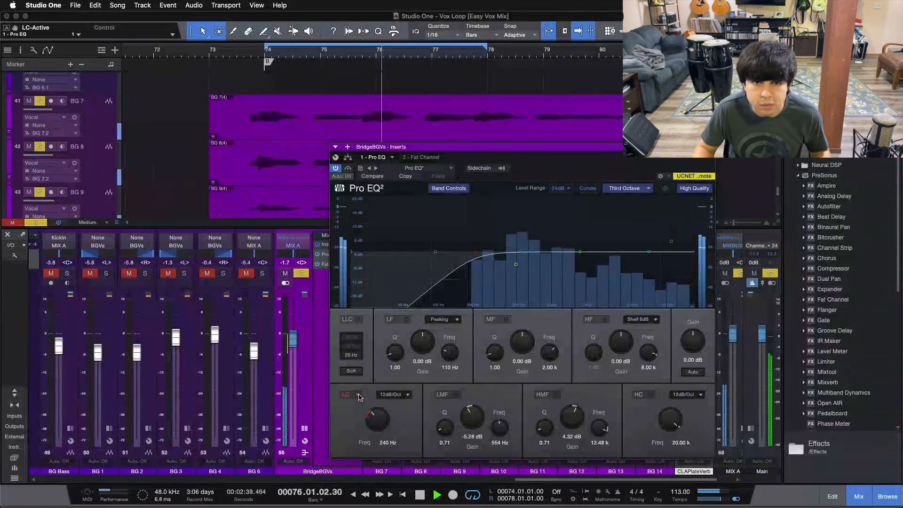
{"action": "left_click", "coordinate": [359, 395]}
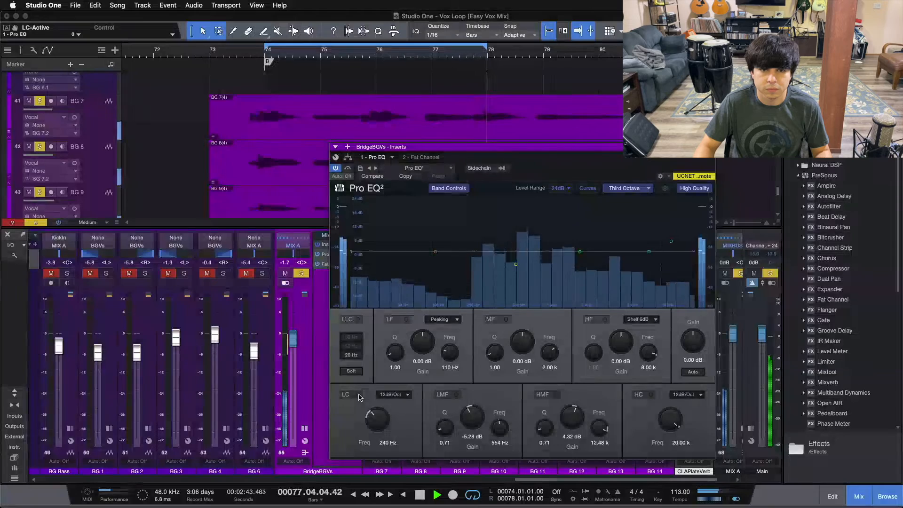
{"action": "left_click", "coordinate": [359, 395]}
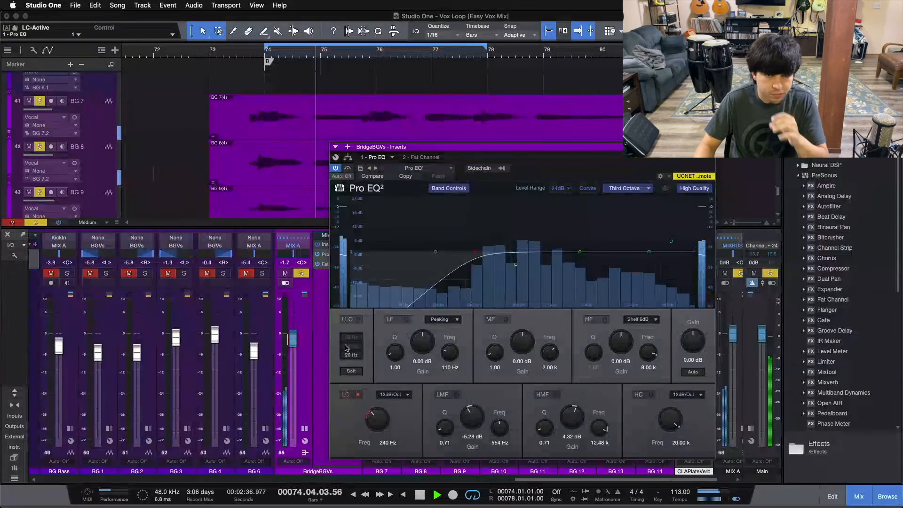
{"action": "left_click", "coordinate": [357, 396]}
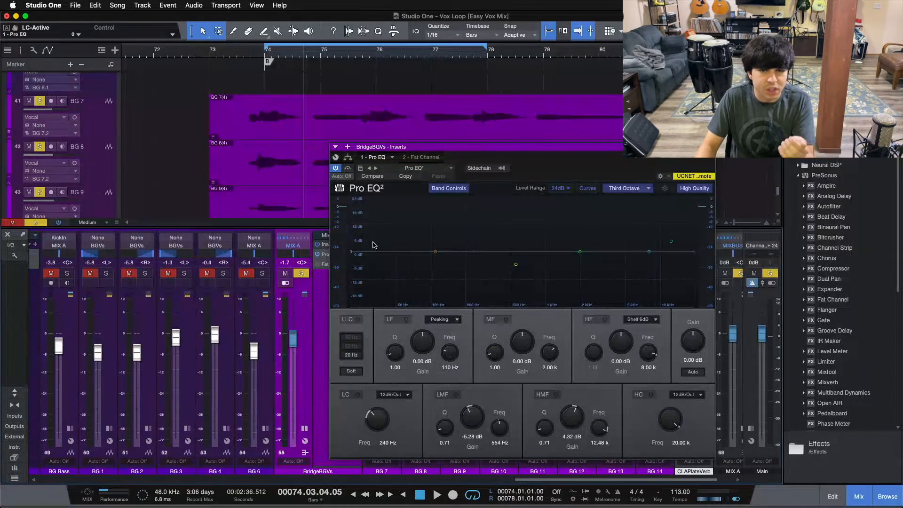
{"action": "left_click", "coordinate": [358, 394]}
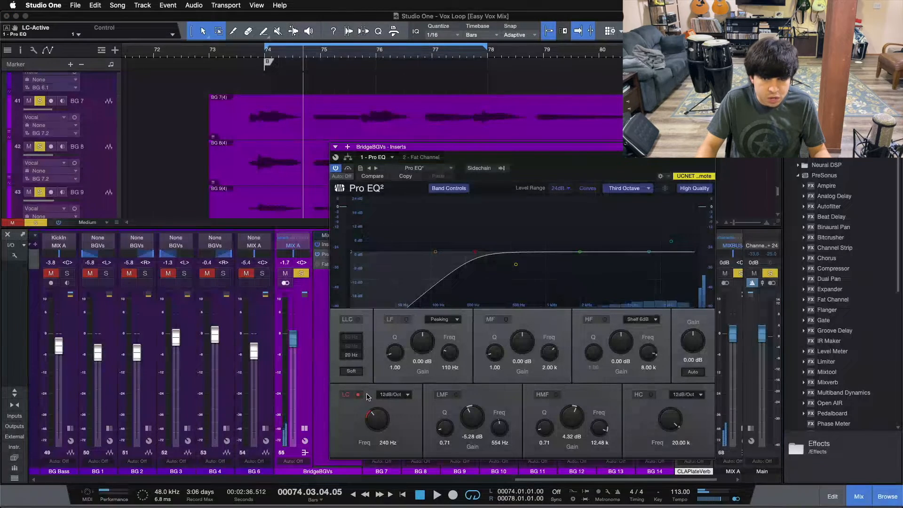
{"action": "left_click", "coordinate": [360, 395]}
{"action": "left_click", "coordinate": [360, 395]}
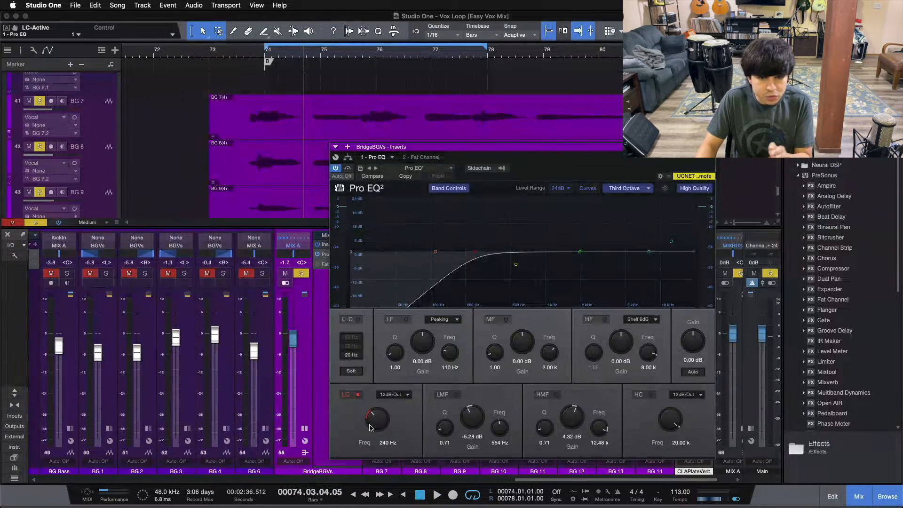
Raise the low cut frequency to 5.02 kHz and play the loop from its start.
{"action": "left_click_drag", "start_coordinate": [372, 422], "coordinate": [376, 390]}
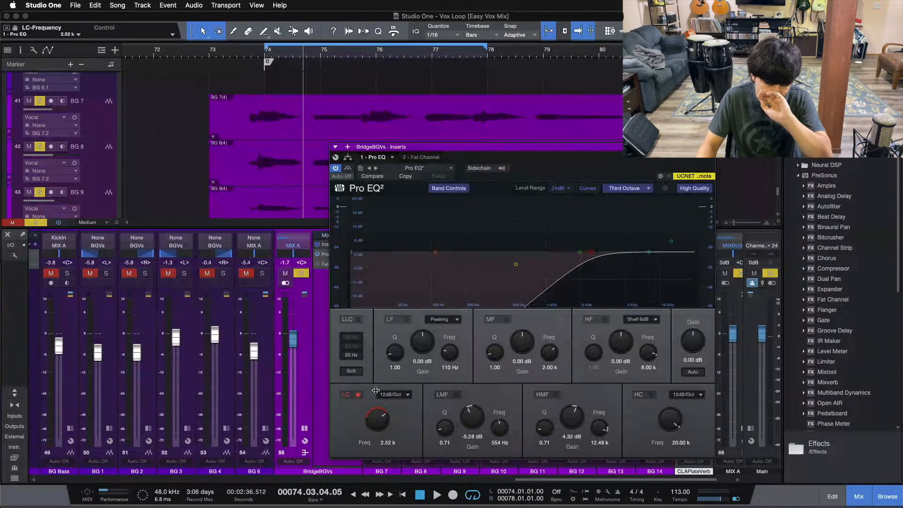
{"action": "left_click_drag", "start_coordinate": [375, 429], "coordinate": [375, 416]}
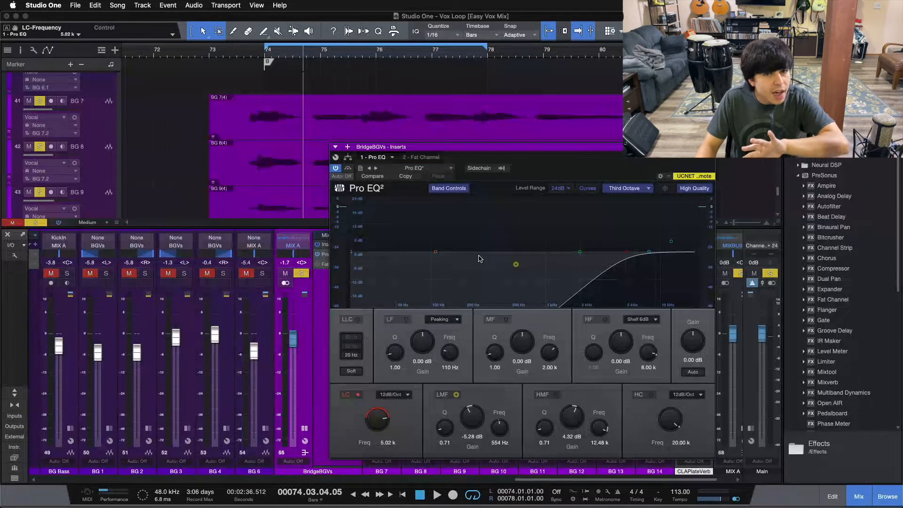
{"action": "key", "text": "space"}
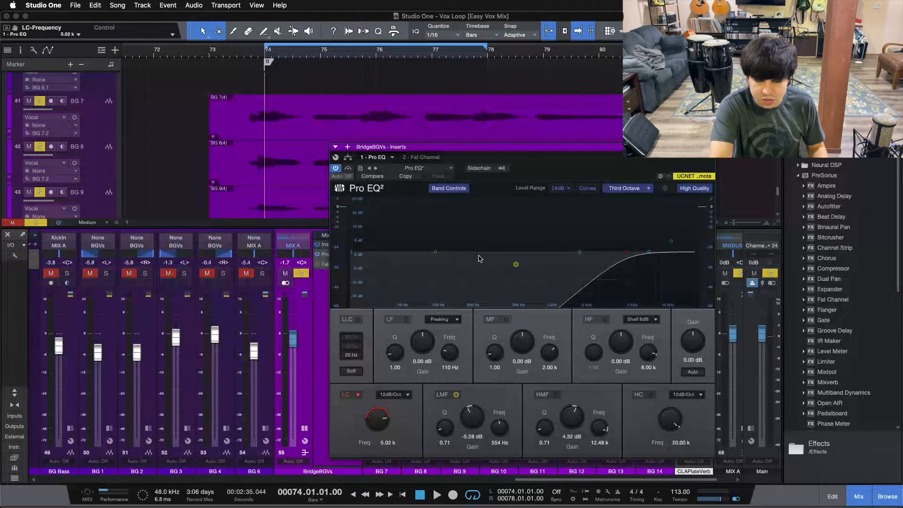
{"action": "key", "text": "space"}
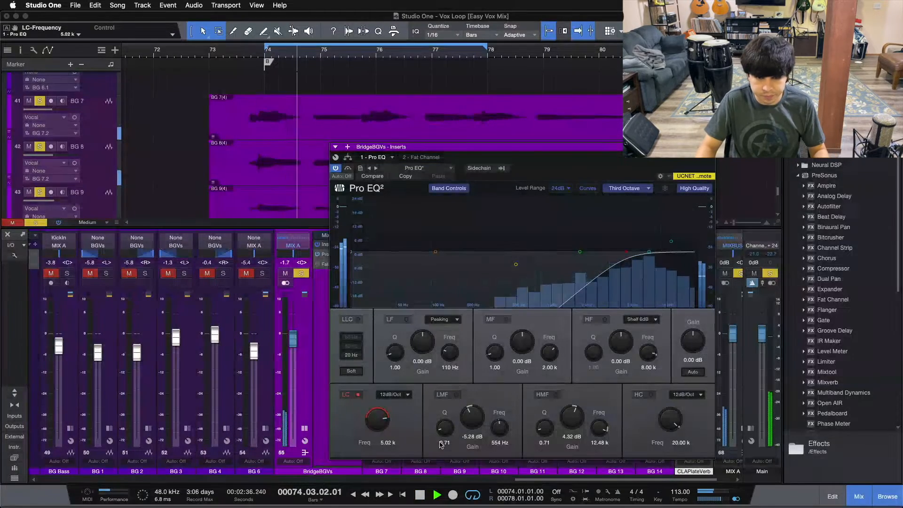
Lower the low cut frequency gradually to 240 Hz during playback, then stop playback.
{"action": "left_click_drag", "start_coordinate": [378, 416], "coordinate": [371, 420]}
{"action": "scroll", "coordinate": [369, 421], "scroll_direction": "down", "scroll_amount": 7}
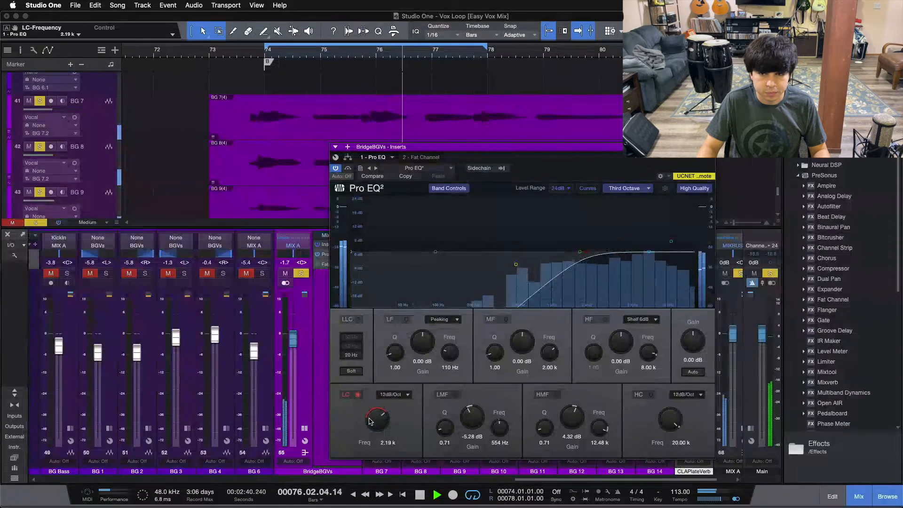
{"action": "scroll", "coordinate": [369, 421], "scroll_direction": "down", "scroll_amount": 10}
{"action": "scroll", "coordinate": [370, 422], "scroll_direction": "down", "scroll_amount": 7}
{"action": "scroll", "coordinate": [369, 421], "scroll_direction": "down", "scroll_amount": 5}
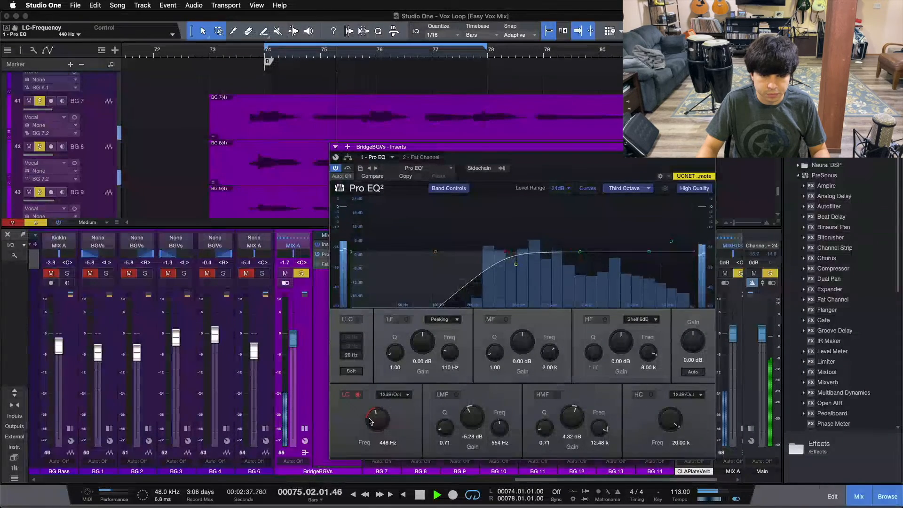
{"action": "scroll", "coordinate": [370, 421], "scroll_direction": "down", "scroll_amount": 3}
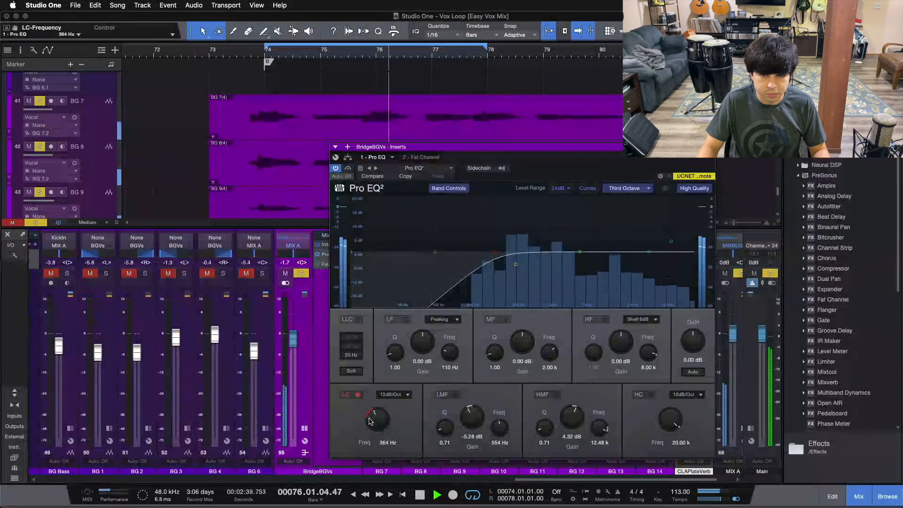
{"action": "scroll", "coordinate": [369, 421], "scroll_direction": "down", "scroll_amount": 3}
{"action": "scroll", "coordinate": [369, 421], "scroll_direction": "down", "scroll_amount": 2}
{"action": "scroll", "coordinate": [369, 421], "scroll_direction": "up", "scroll_amount": 1}
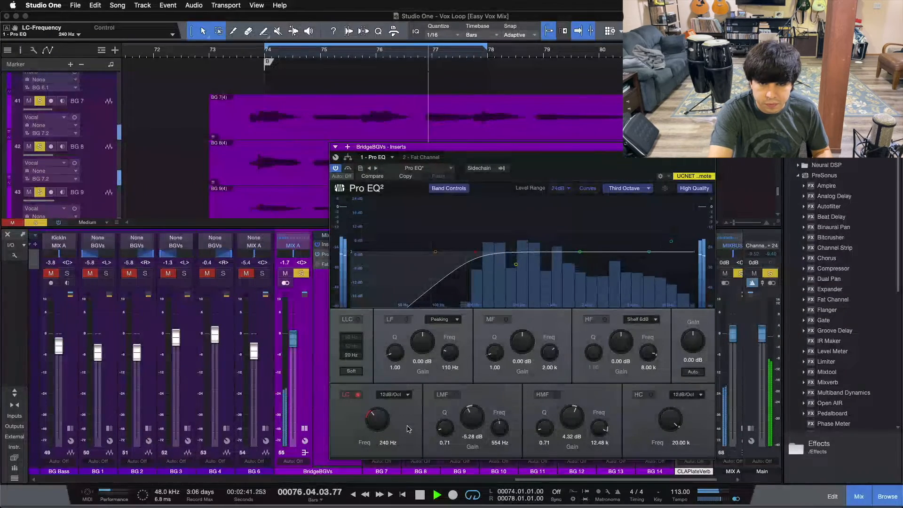
{"action": "key", "text": "space"}
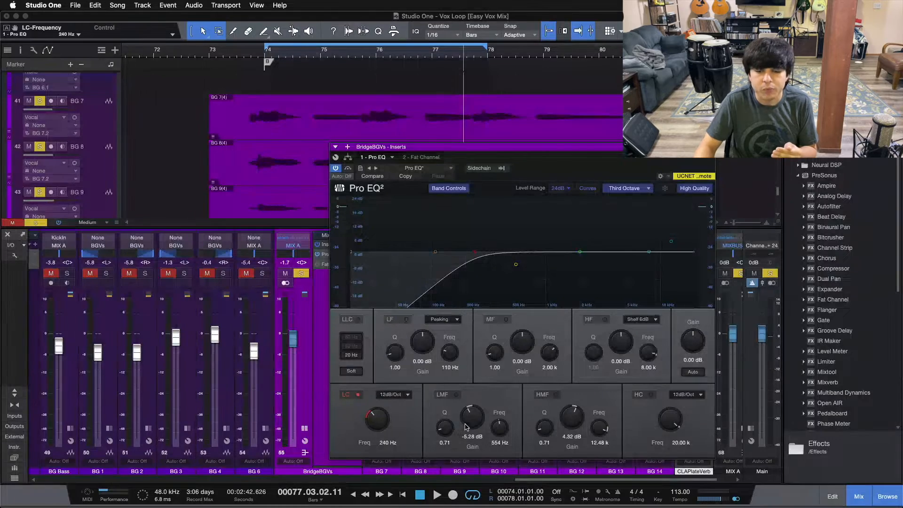
Play the loop from its start and turn on the EQ's LMF band.
{"action": "key", "text": "KP_1"}
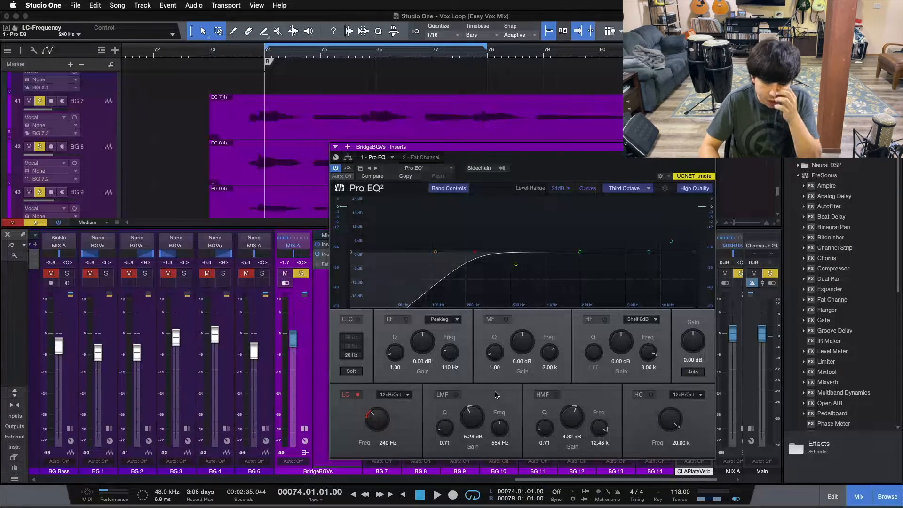
{"action": "key", "text": "space"}
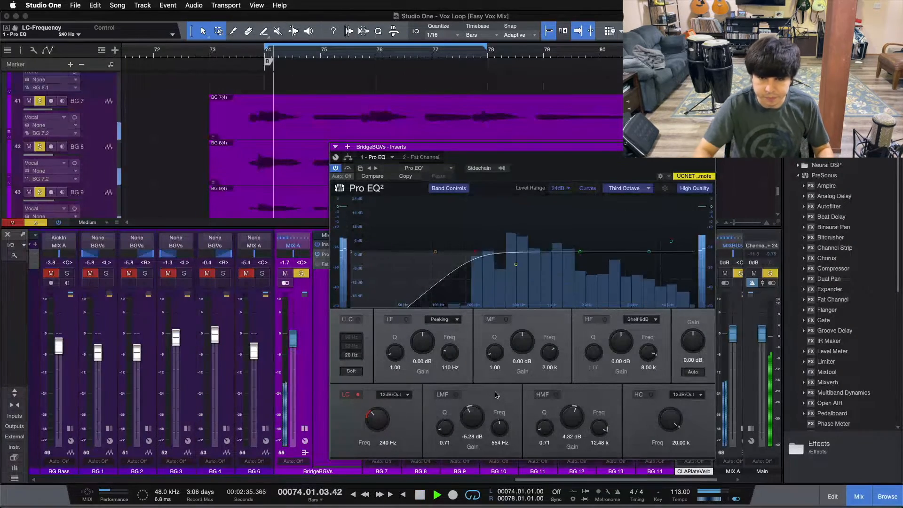
{"action": "left_click", "coordinate": [453, 396]}
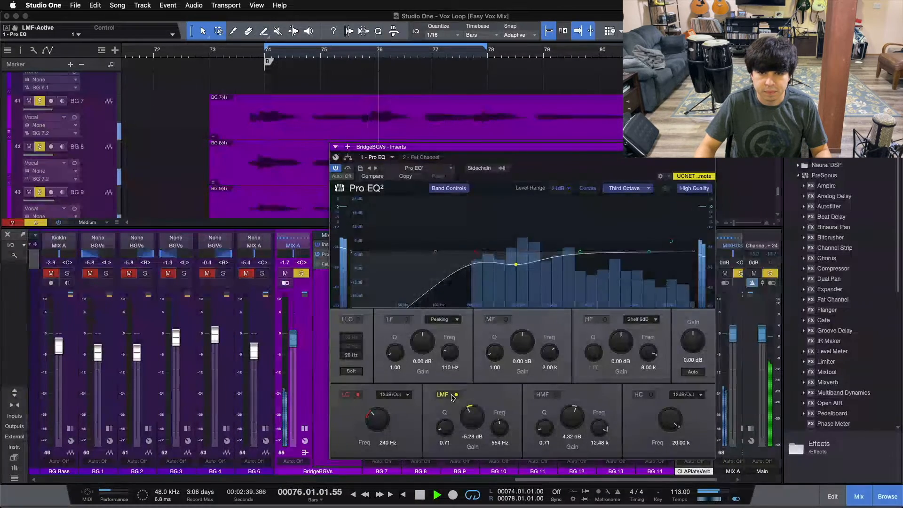
Audition the LMF band with its gain boosted to 13.68 dB, undo the boost and stop playback.
{"action": "left_click_drag", "start_coordinate": [475, 420], "coordinate": [470, 376]}
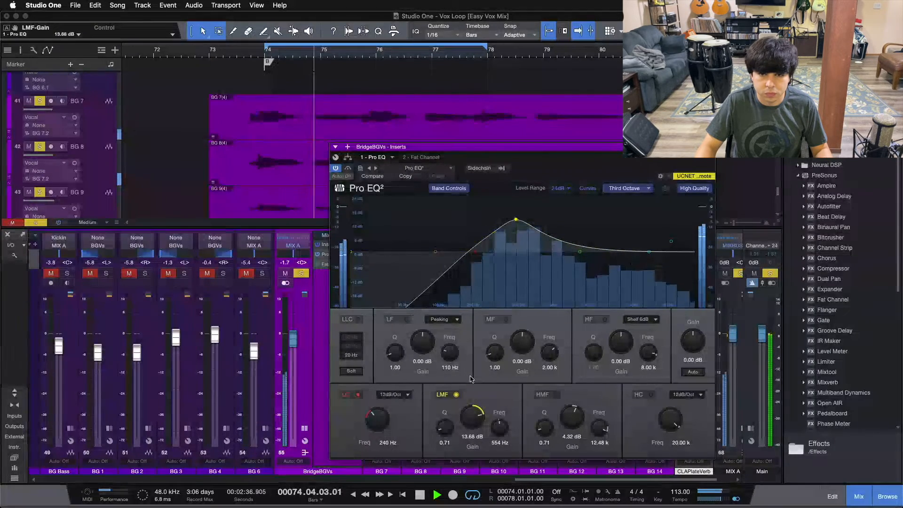
{"action": "key", "text": "ctrl+z"}
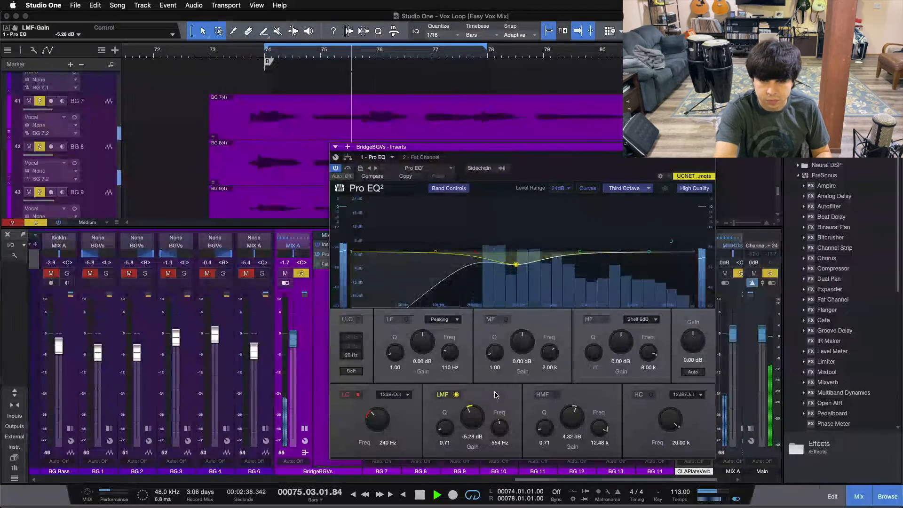
{"action": "key", "text": "space"}
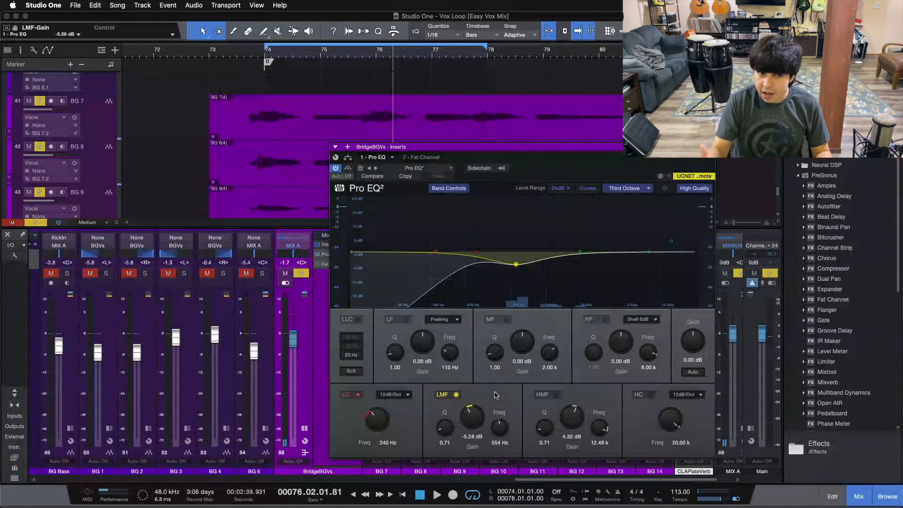
Play the loop with the LMF gain boosted to 12.72 dB, sweep its frequency between 340 and 554 Hz, then restore the gain to -5.28 dB.
{"action": "left_click", "coordinate": [506, 320]}
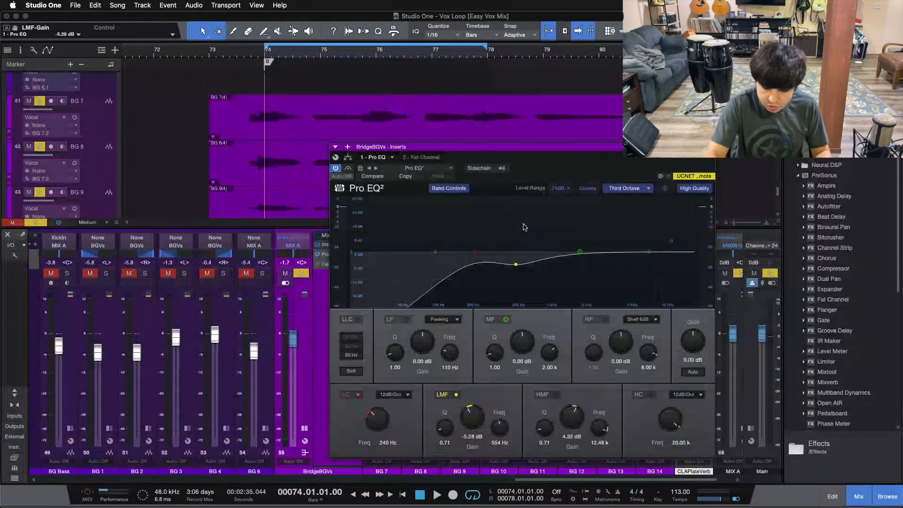
{"action": "key", "text": "space"}
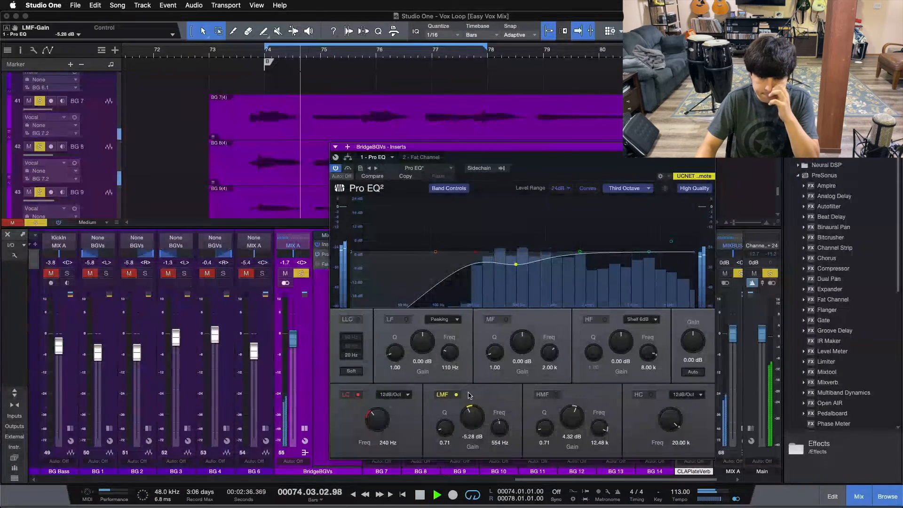
{"action": "left_click_drag", "start_coordinate": [469, 418], "coordinate": [466, 378]}
{"action": "left_click_drag", "start_coordinate": [499, 426], "coordinate": [504, 432]}
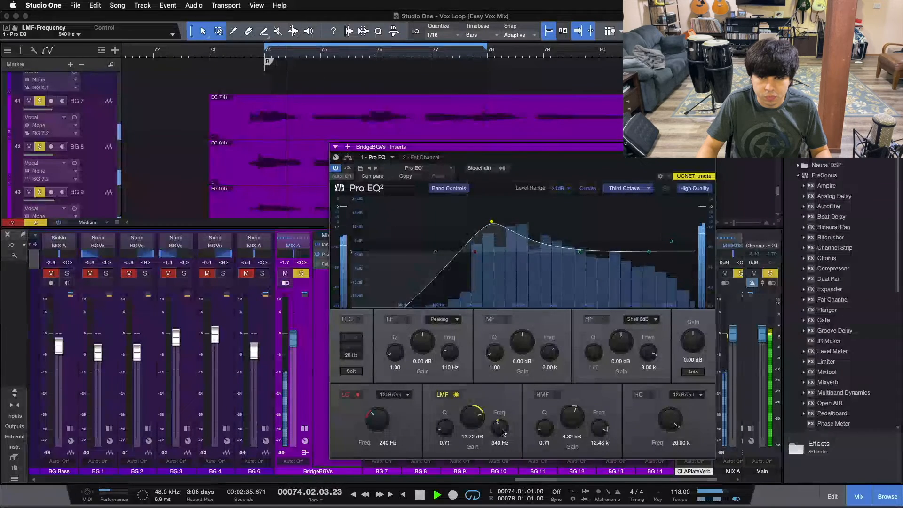
{"action": "scroll", "coordinate": [502, 429], "scroll_direction": "up", "scroll_amount": 7}
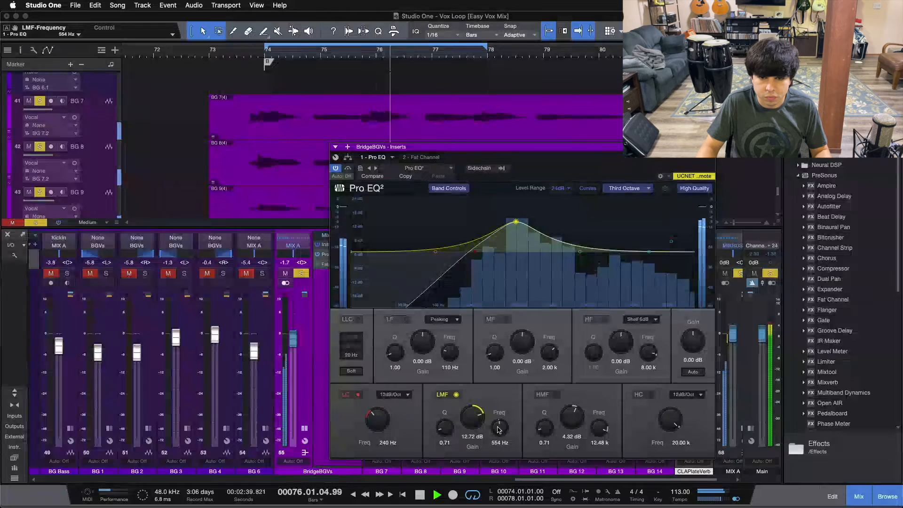
{"action": "scroll", "coordinate": [479, 420], "scroll_direction": "down", "scroll_amount": 18}
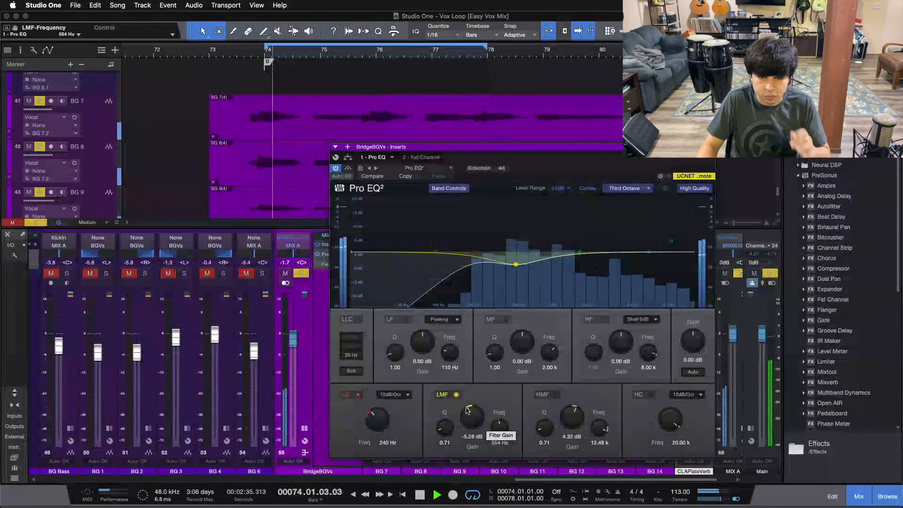
Compare the bus sound with the LMF band switched off and on, leaving it on, then stop playback.
{"action": "left_click", "coordinate": [453, 395]}
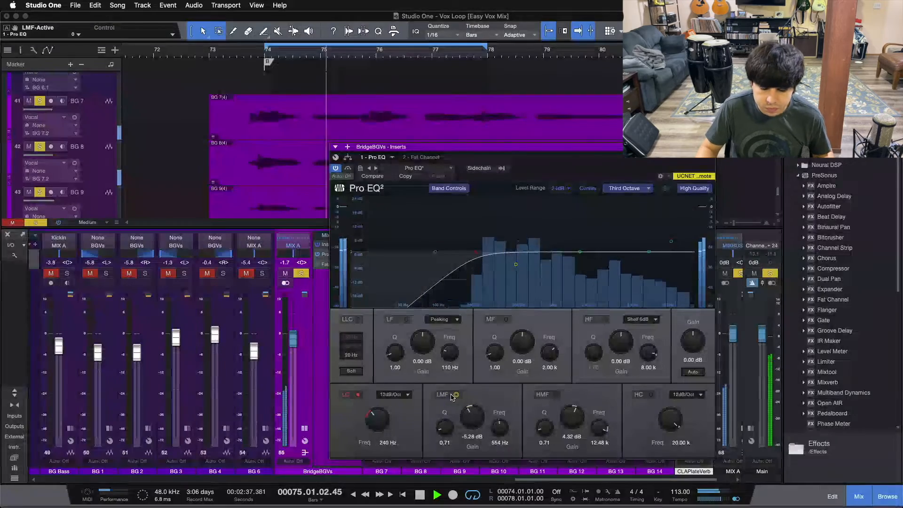
{"action": "left_click", "coordinate": [454, 395]}
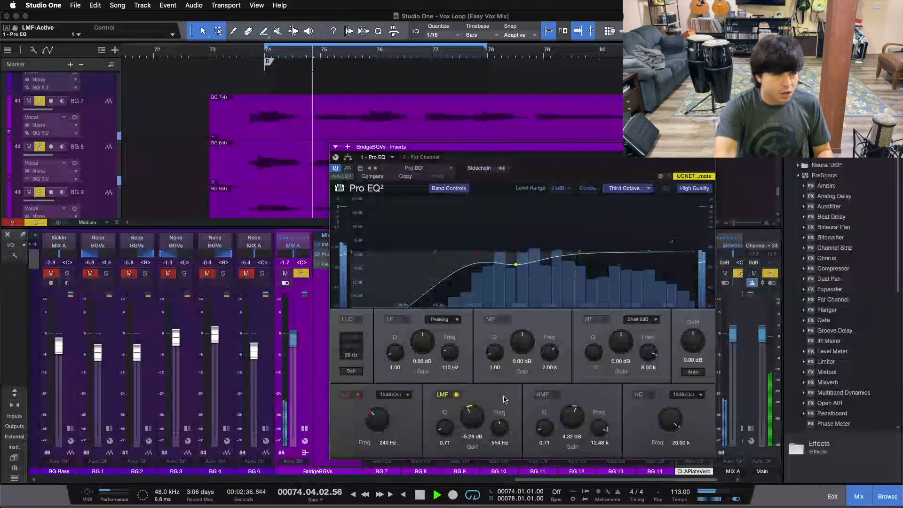
{"action": "key", "text": "space"}
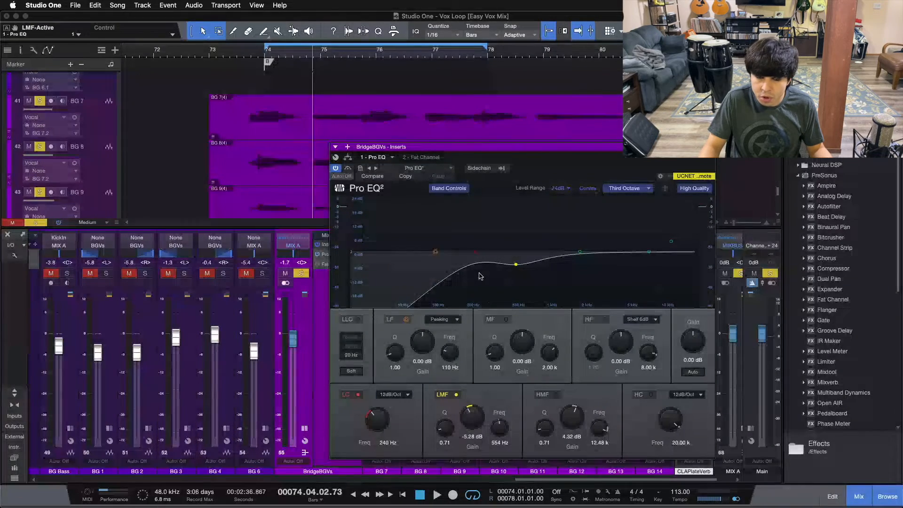
Play the loop from its start, toggle the HMF band to compare its effect, and leave it on before stopping playback.
{"action": "key", "text": "KP_1"}
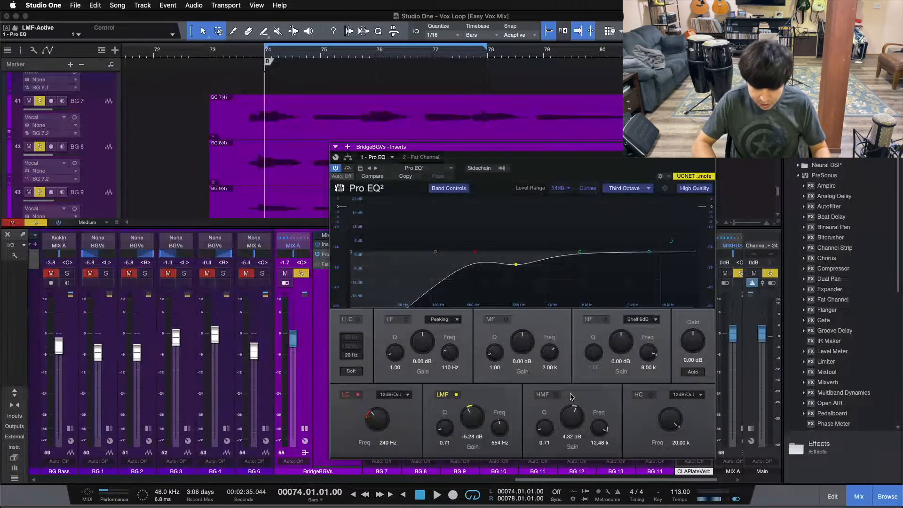
{"action": "key", "text": "space"}
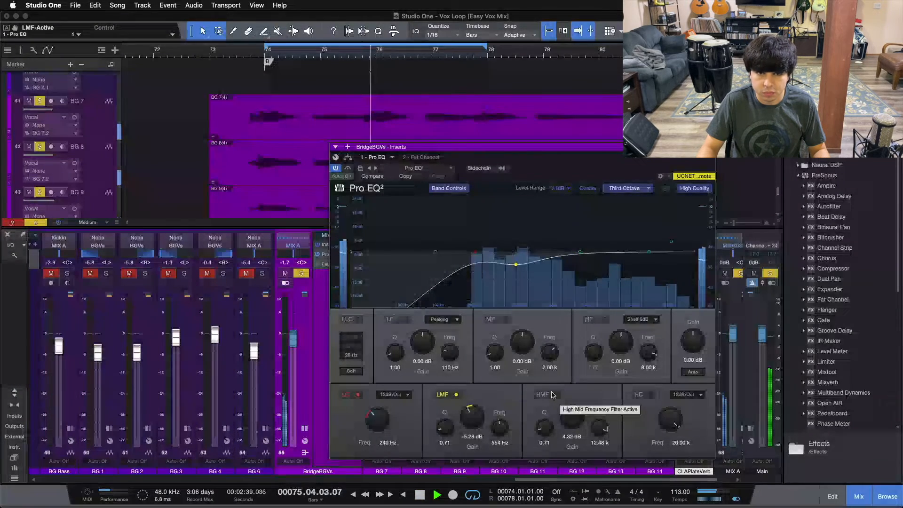
{"action": "left_click", "coordinate": [553, 395]}
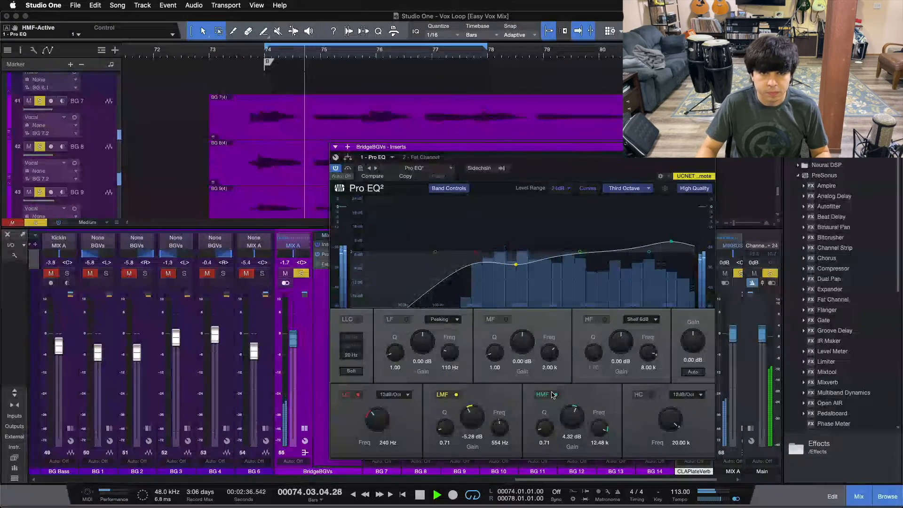
{"action": "left_click", "coordinate": [553, 394]}
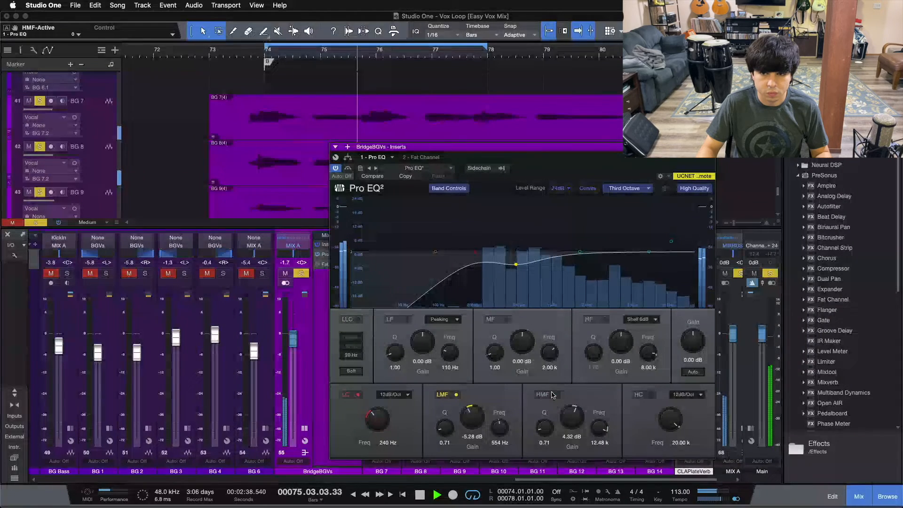
{"action": "left_click", "coordinate": [553, 394]}
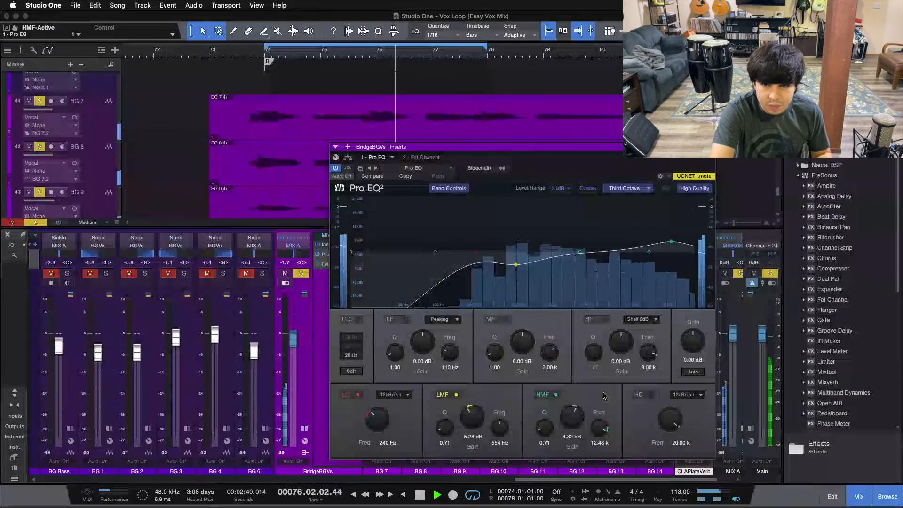
{"action": "key", "text": "space"}
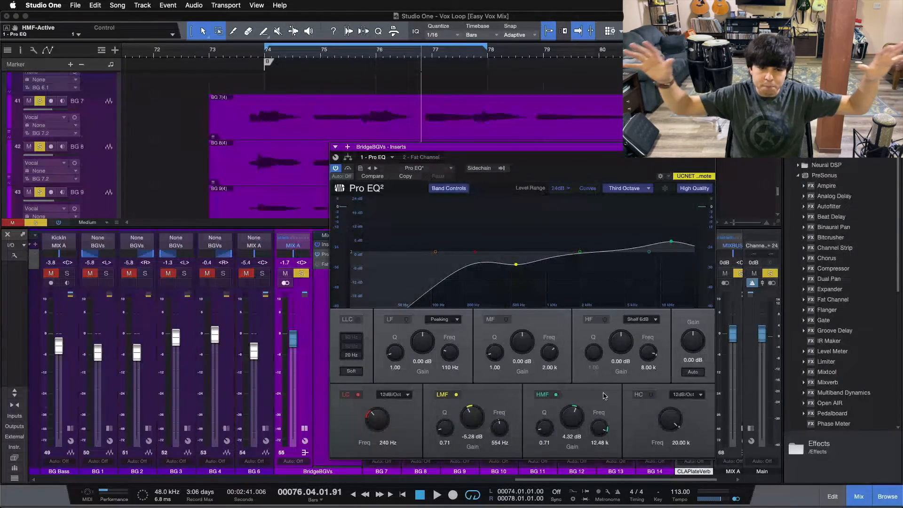
Replay the loop from its start with the HMF band off, compare it on and off, leave it on and stop playback.
{"action": "key", "text": "KP_1"}
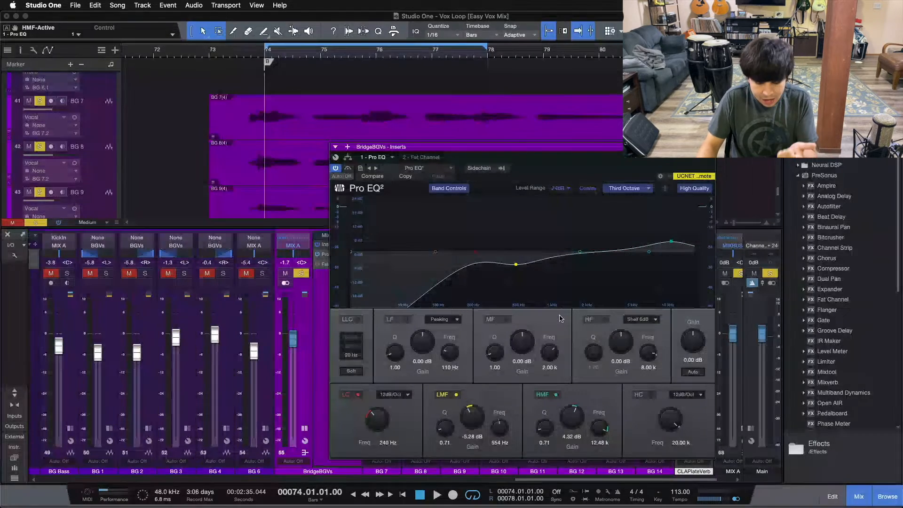
{"action": "left_click", "coordinate": [544, 395]}
{"action": "key", "text": "space"}
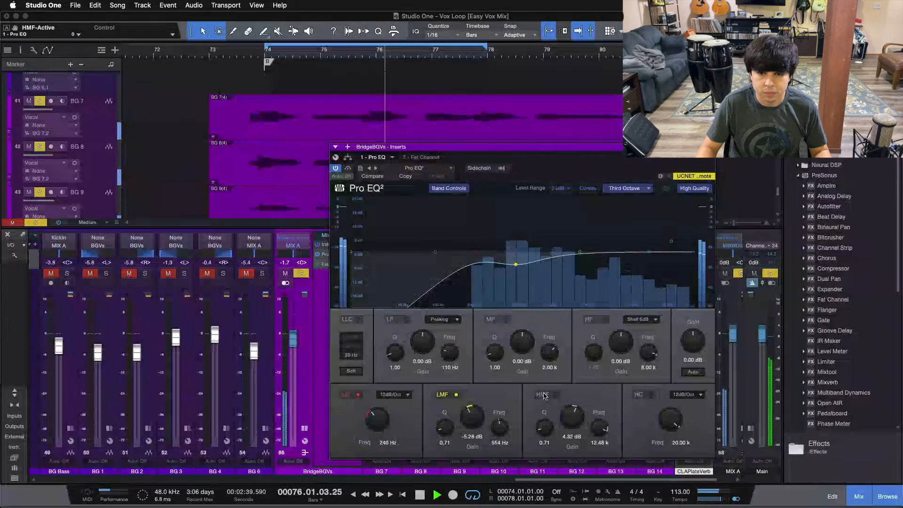
{"action": "left_click", "coordinate": [544, 396]}
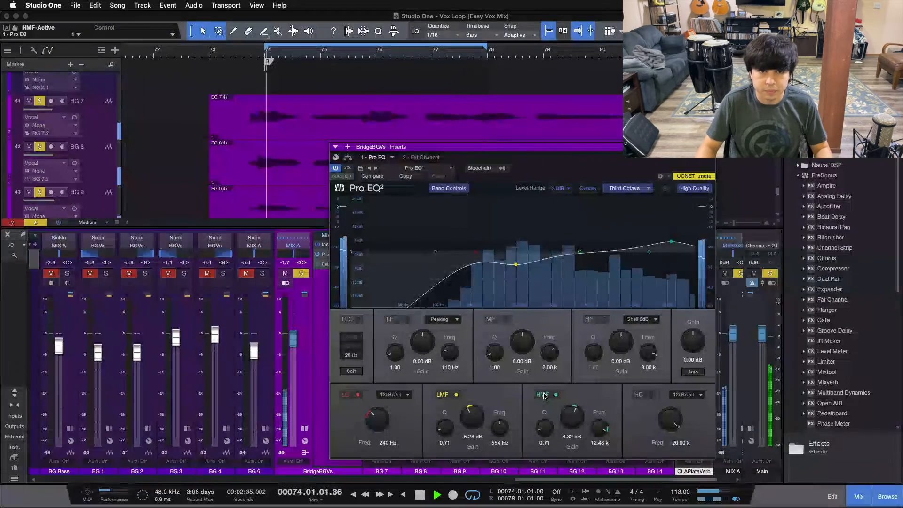
{"action": "left_click", "coordinate": [544, 396]}
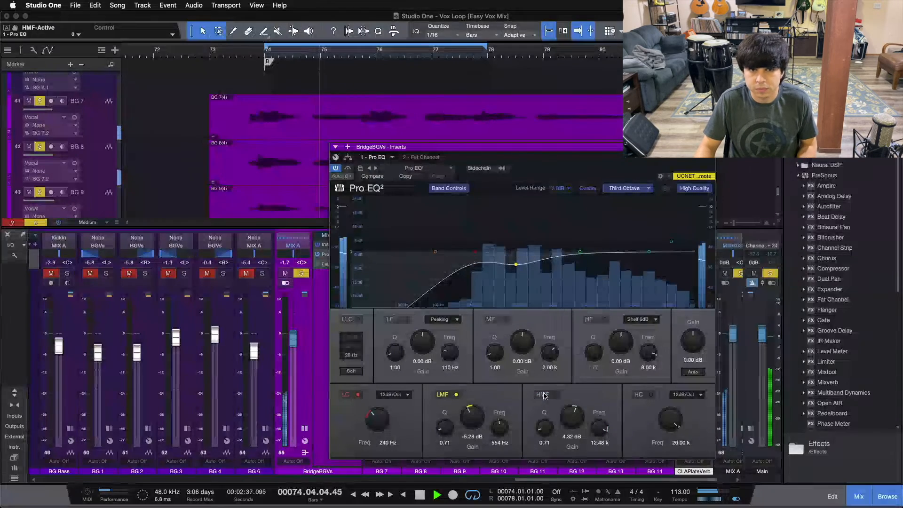
{"action": "left_click", "coordinate": [544, 396]}
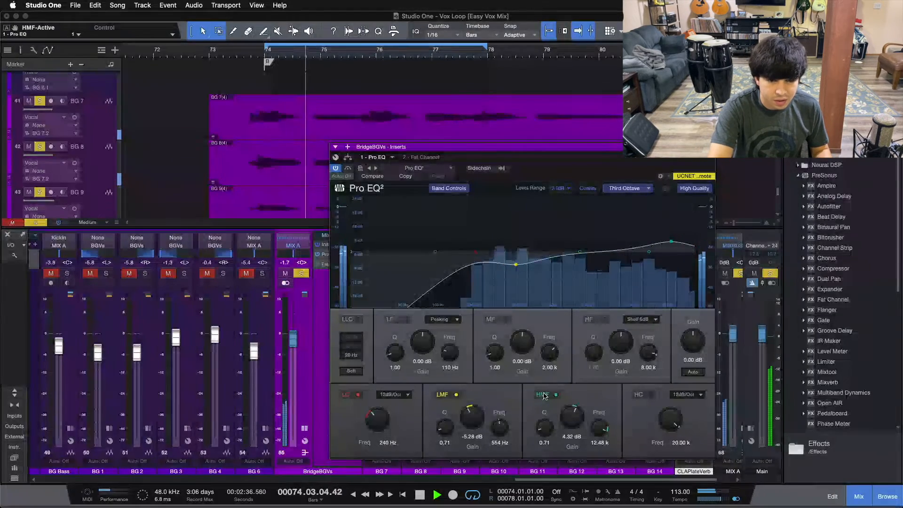
{"action": "key", "text": "space"}
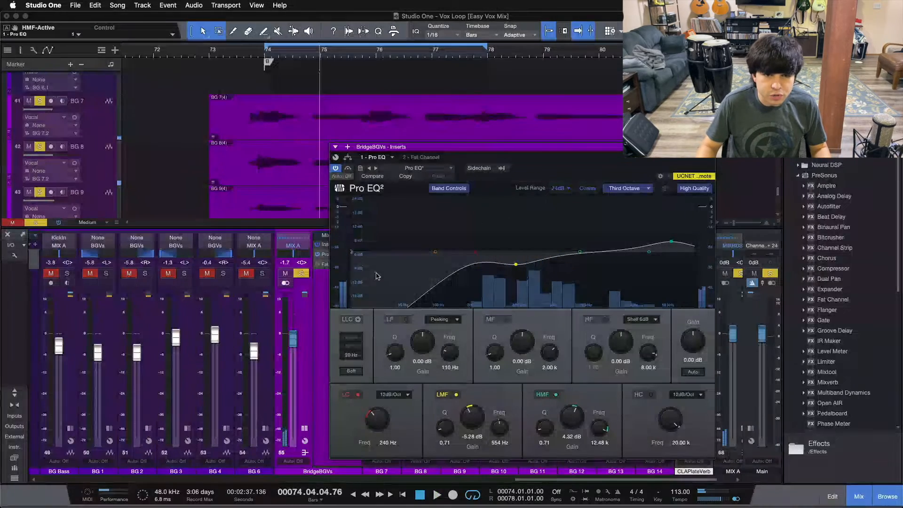
Unsolo the BridgeBGVs bus and compare its inserts bypassed and active while the loop plays in the full mix, leaving them active.
{"action": "left_click", "coordinate": [318, 265]}
{"action": "key", "text": "s"}
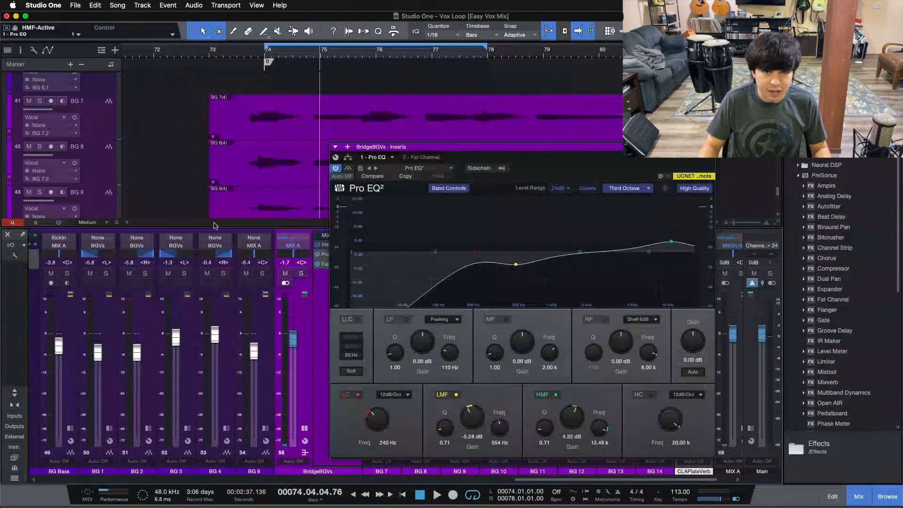
{"action": "left_click", "coordinate": [318, 244]}
{"action": "key", "text": "space"}
{"action": "left_click", "coordinate": [318, 244]}
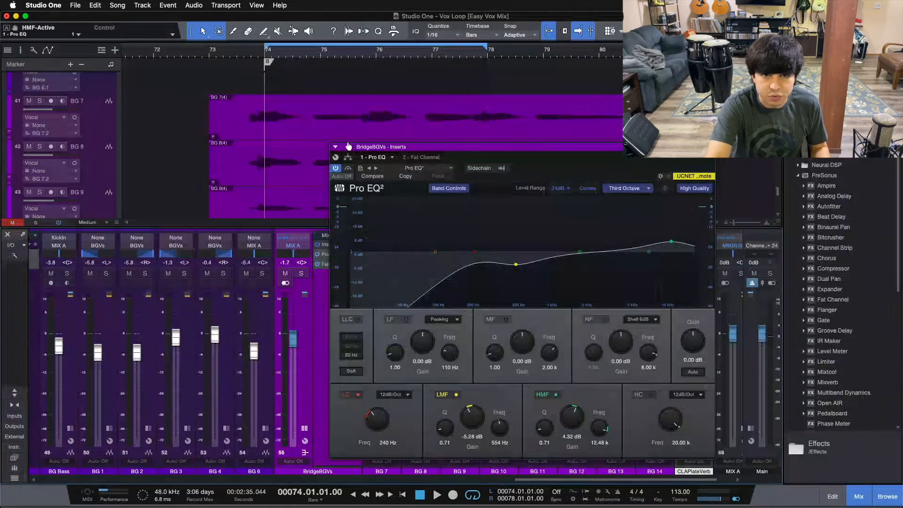
{"action": "key", "text": "space"}
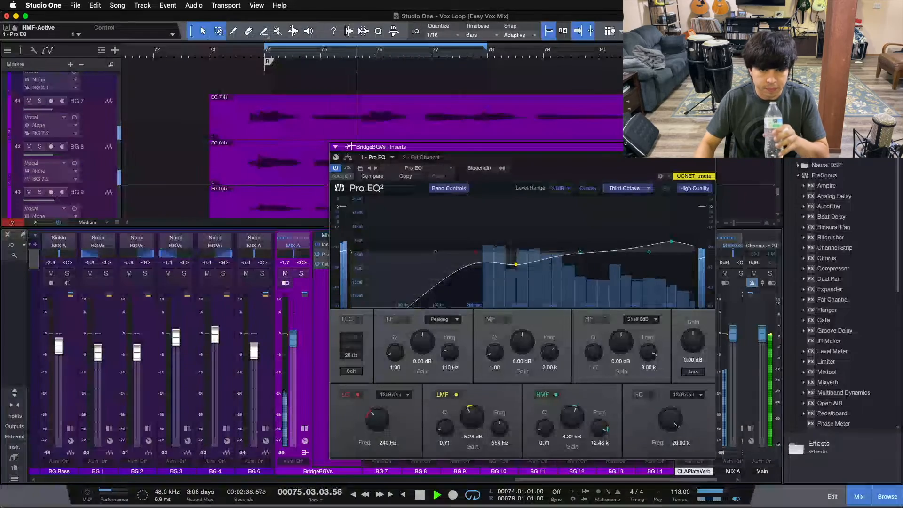
{"action": "left_click", "coordinate": [319, 247]}
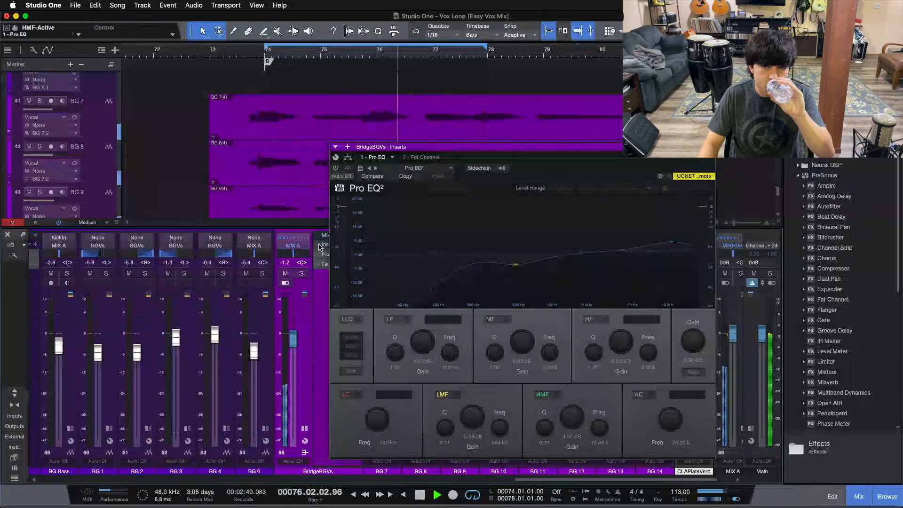
{"action": "left_click", "coordinate": [319, 247]}
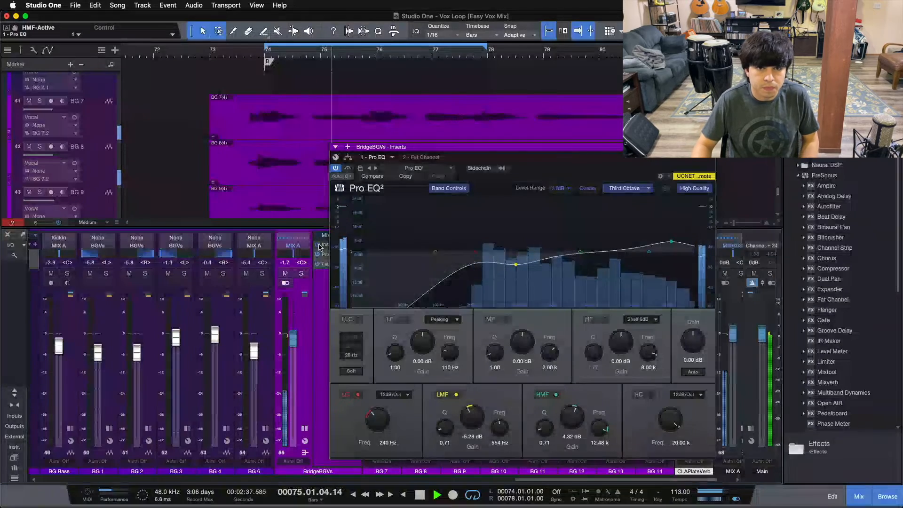
{"action": "left_click", "coordinate": [319, 247]}
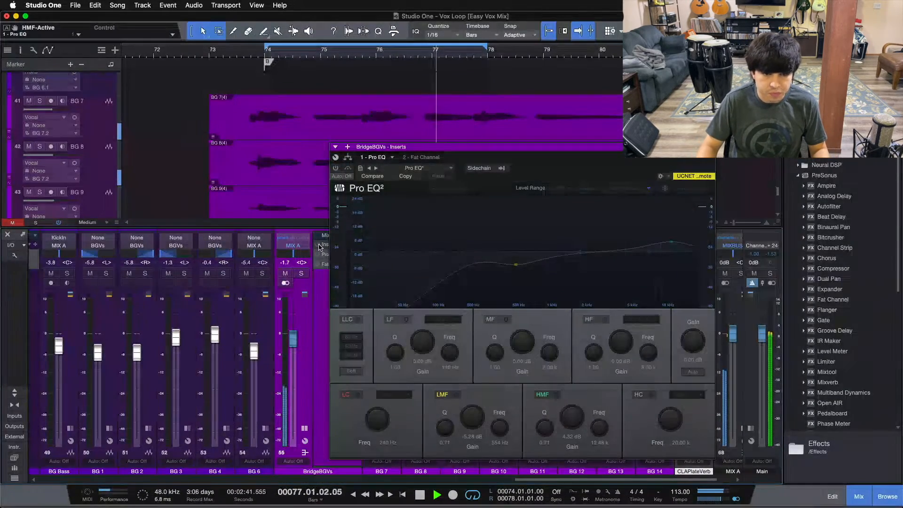
{"action": "left_click", "coordinate": [319, 247]}
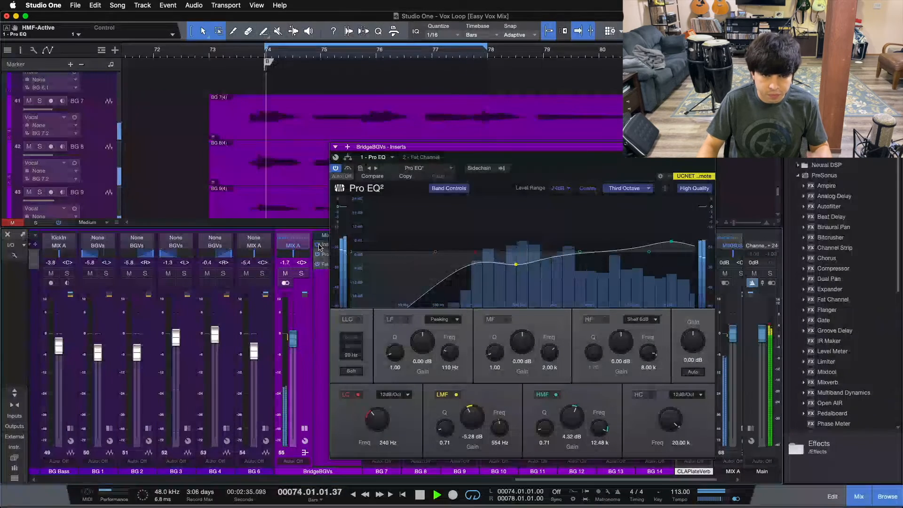
Solo the BridgeBGVs bus, compare all its inserts bypassed and active, leave them active and stop playback.
{"action": "left_click", "coordinate": [301, 274]}
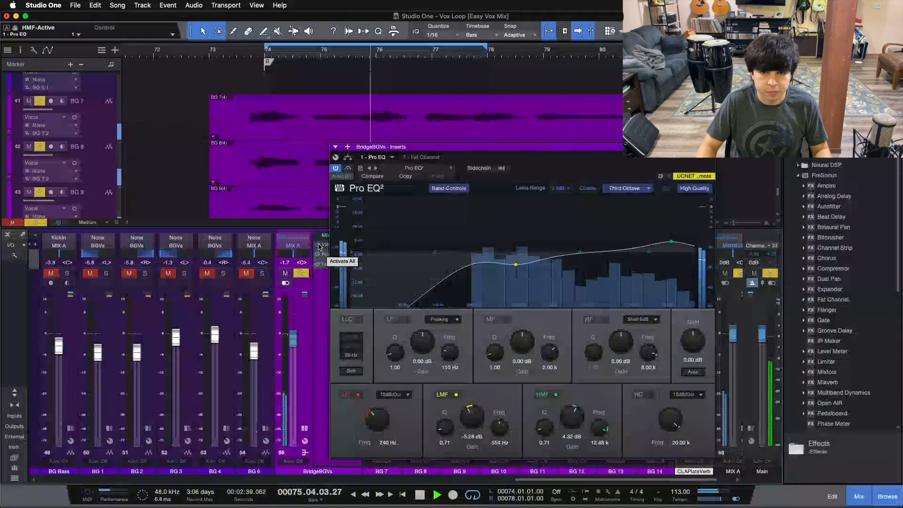
{"action": "left_click", "coordinate": [319, 247]}
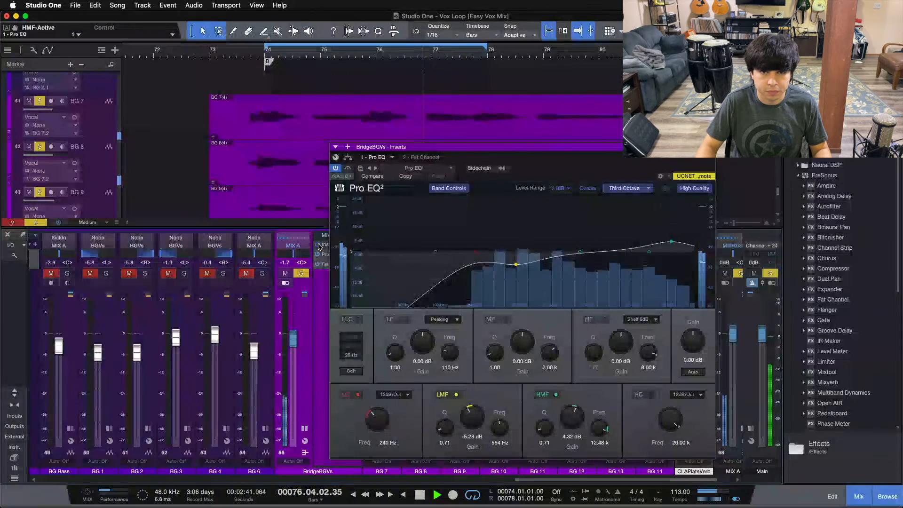
{"action": "left_click", "coordinate": [318, 245]}
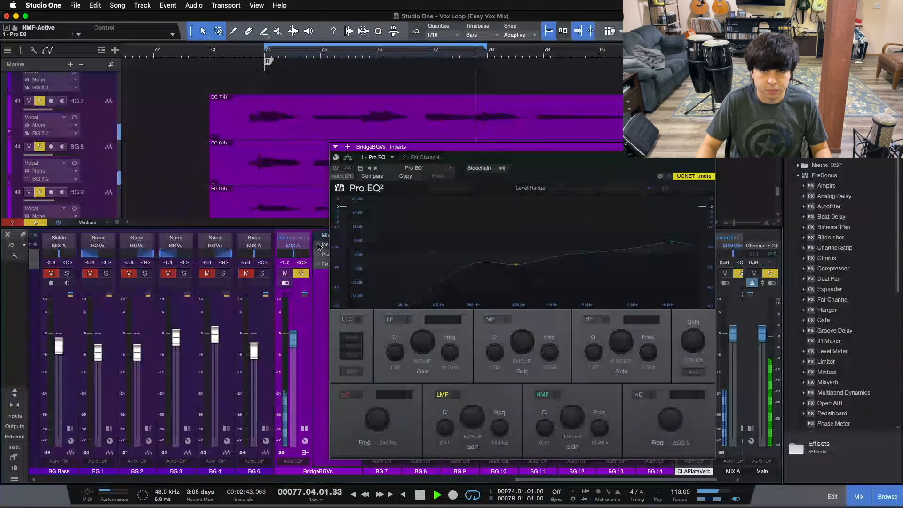
{"action": "left_click", "coordinate": [318, 245]}
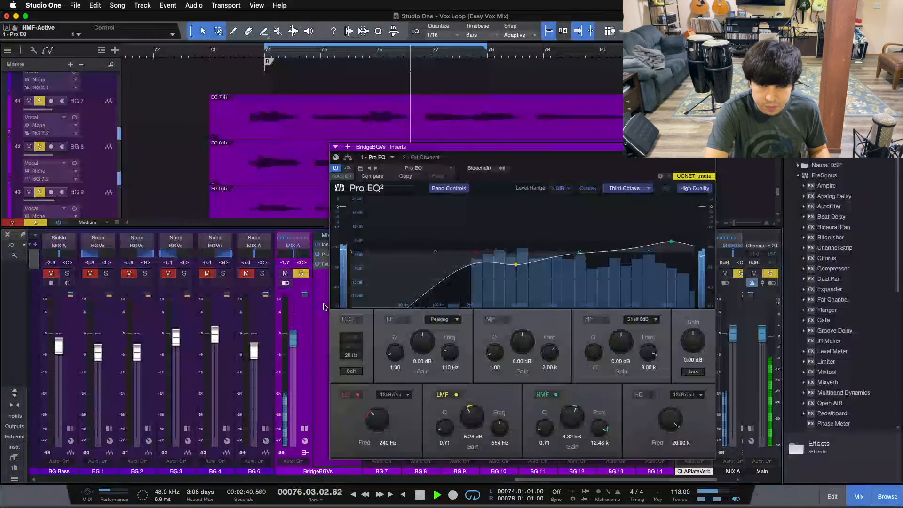
{"action": "key", "text": "space"}
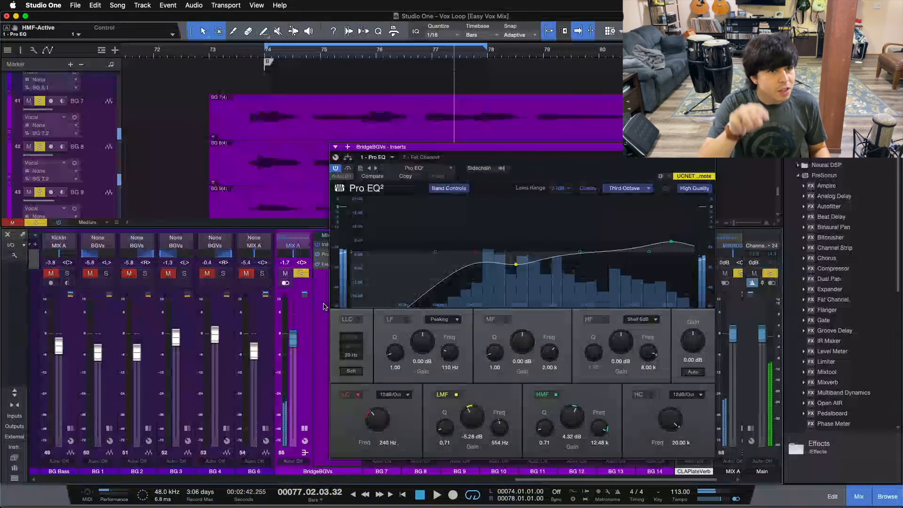